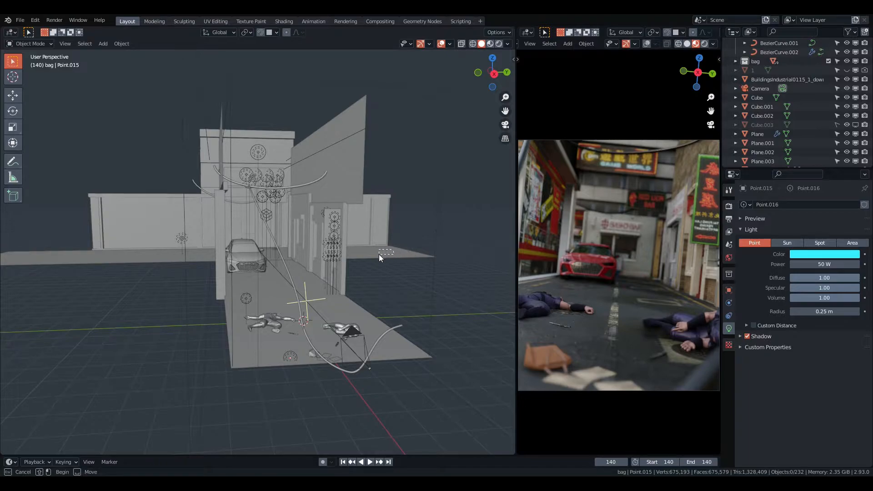
- Examine the lying figures, nearby props and camera in the foreground of the alley scene
{"action": "middle_click_drag", "start_coordinate": [416, 263], "coordinate": [347, 293]}
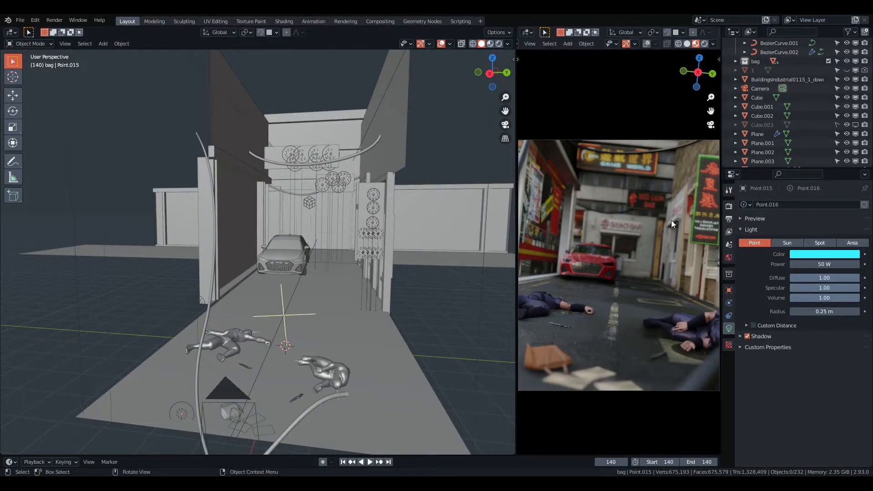
{"action": "middle_click_drag", "start_coordinate": [316, 319], "coordinate": [406, 241]}
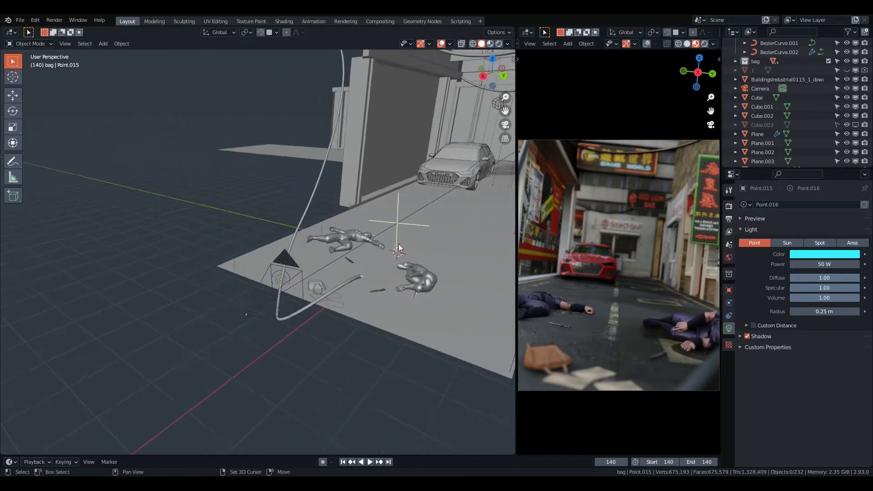
{"action": "scroll", "coordinate": [373, 243], "scroll_direction": "up", "scroll_amount": 3}
{"action": "left_click", "coordinate": [348, 234]}
{"action": "left_click", "coordinate": [436, 300], "text": "shift"}
{"action": "left_click", "coordinate": [323, 335], "text": "shift"}
{"action": "left_click", "coordinate": [277, 307], "text": "shift"}
{"action": "left_click", "coordinate": [335, 267]}
- Examine the planes that form the walls and building fronts of the alley from several angles
{"action": "scroll", "coordinate": [335, 268], "scroll_direction": "down", "scroll_amount": 5}
{"action": "middle_click_drag", "start_coordinate": [334, 267], "coordinate": [297, 204]}
{"action": "left_click", "coordinate": [351, 228]}
{"action": "middle_click_drag", "start_coordinate": [351, 228], "coordinate": [389, 237]}
{"action": "left_click", "coordinate": [333, 228]}
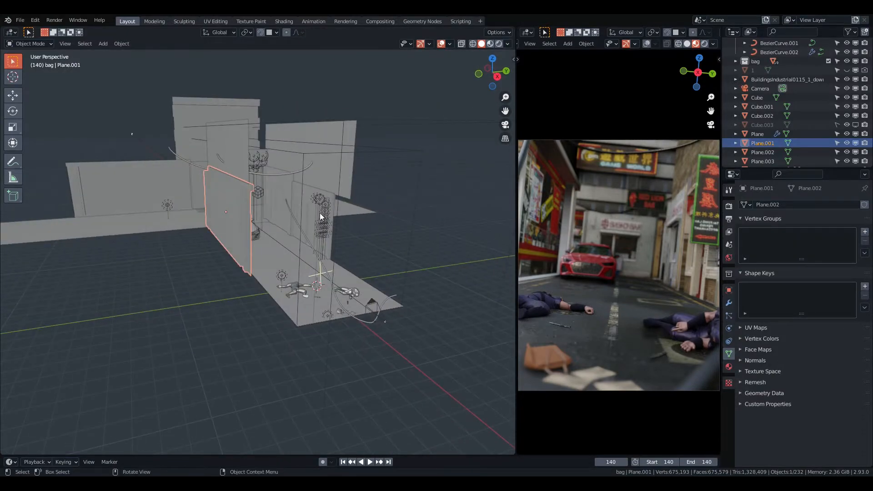
{"action": "left_click", "coordinate": [306, 206]}
{"action": "left_click", "coordinate": [305, 205]}
{"action": "middle_click_drag", "start_coordinate": [285, 193], "coordinate": [368, 132]}
{"action": "left_click", "coordinate": [367, 132]}
{"action": "left_click", "coordinate": [450, 290]}
{"action": "middle_click_drag", "start_coordinate": [451, 290], "coordinate": [468, 179]}
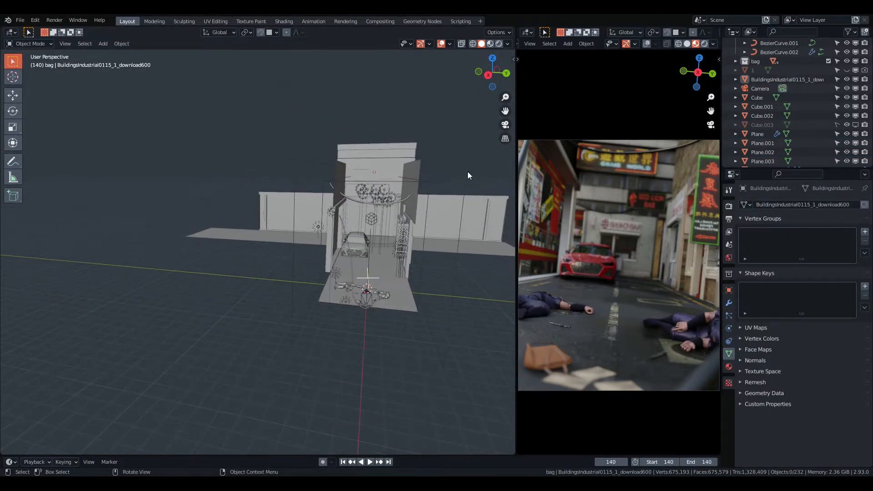
- Switch to Material Preview shading and examine the textured shop fronts on both sides of the alley
{"action": "left_click", "coordinate": [491, 44]}
{"action": "scroll", "coordinate": [359, 267], "scroll_direction": "up", "scroll_amount": 8}
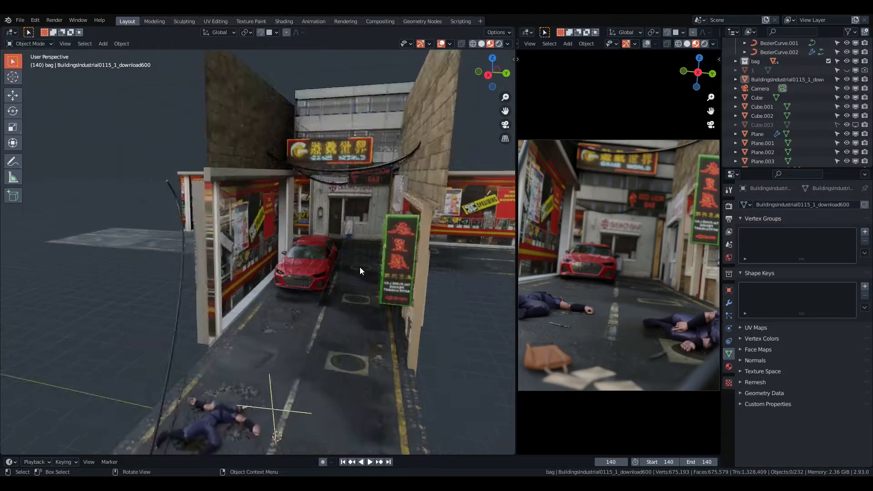
{"action": "middle_click_drag", "start_coordinate": [353, 266], "coordinate": [326, 255]}
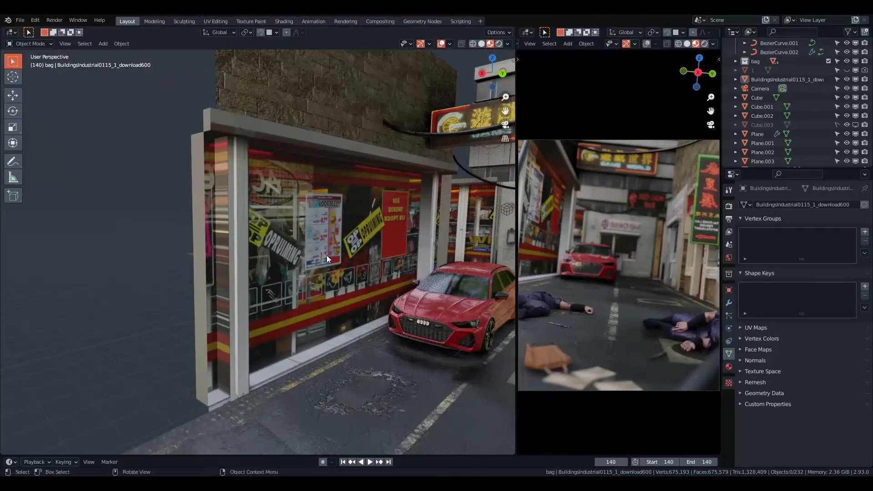
{"action": "middle_click_drag", "start_coordinate": [398, 247], "coordinate": [99, 265], "text": "shift"}
{"action": "middle_click_drag", "start_coordinate": [253, 242], "coordinate": [242, 243]}
{"action": "middle_click_drag", "start_coordinate": [267, 200], "coordinate": [341, 191], "text": "shift"}
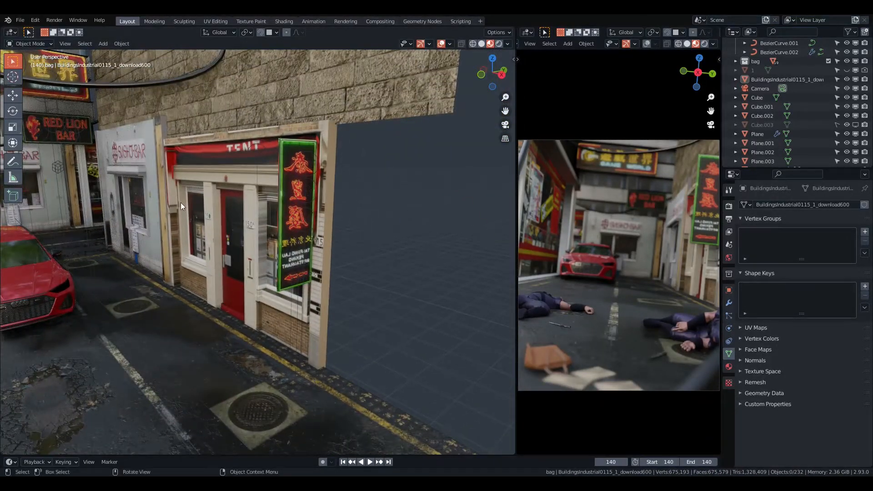
- Inspect the modelled depth of the red-door shop front and its surroundings up close
{"action": "scroll", "coordinate": [239, 261], "scroll_direction": "up", "scroll_amount": 2}
{"action": "left_click", "coordinate": [263, 200]}
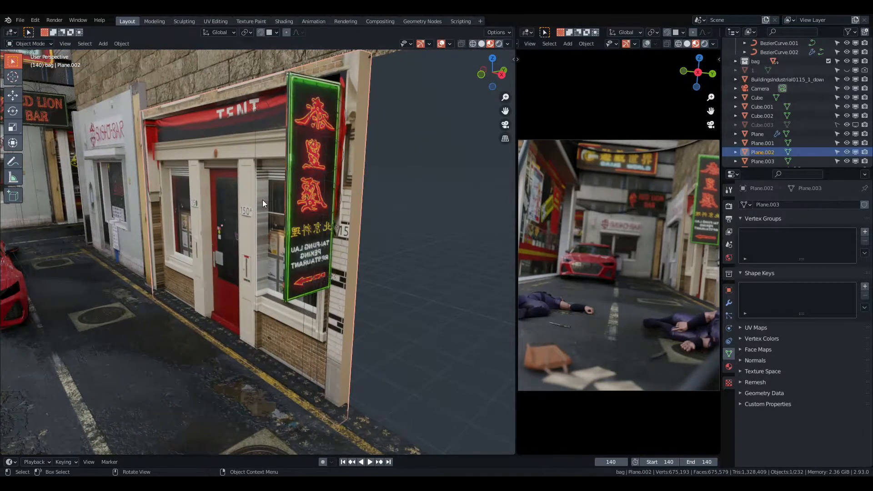
{"action": "key", "text": "KP_Decimal"}
{"action": "scroll", "coordinate": [263, 200], "scroll_direction": "up", "scroll_amount": 5}
{"action": "mouse_move", "coordinate": [378, 260]}
{"action": "middle_mouse_down"}
{"action": "mouse_move", "coordinate": [355, 254]}
{"action": "mouse_move", "coordinate": [367, 259]}
{"action": "middle_mouse_up"}
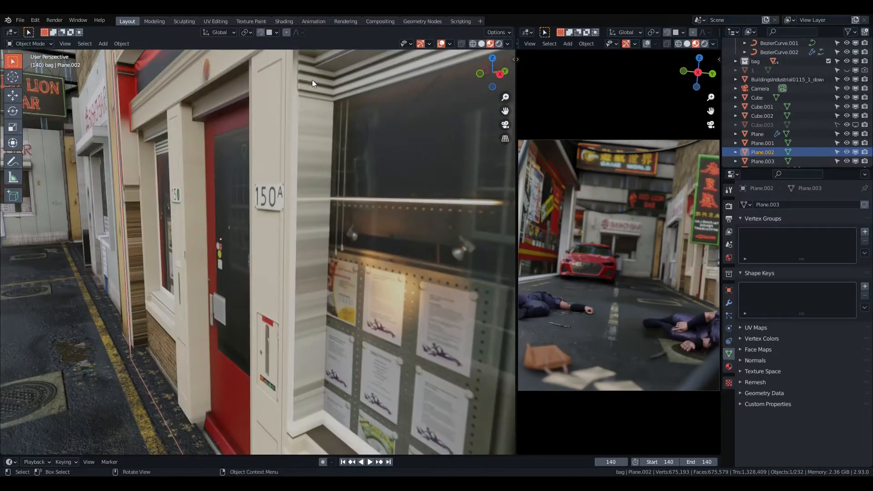
{"action": "scroll", "coordinate": [325, 217], "scroll_direction": "down", "scroll_amount": 4}
{"action": "mouse_move", "coordinate": [318, 289]}
{"action": "middle_mouse_down"}
{"action": "mouse_move", "coordinate": [306, 289]}
{"action": "mouse_move", "coordinate": [332, 289]}
{"action": "middle_mouse_up"}
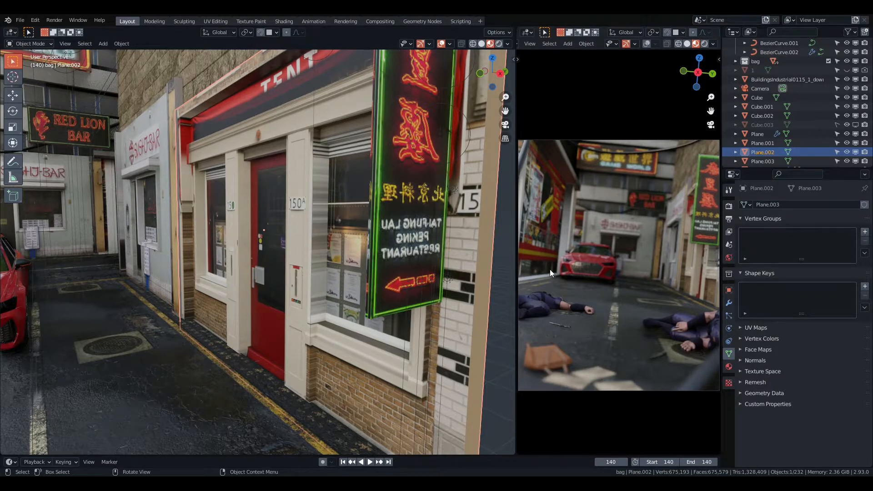
{"action": "left_click", "coordinate": [412, 261]}
{"action": "key", "text": "KP_Decimal"}
{"action": "middle_click_drag", "start_coordinate": [142, 195], "coordinate": [259, 199]}
{"action": "left_click", "coordinate": [348, 159]}
{"action": "middle_click_drag", "start_coordinate": [348, 159], "coordinate": [328, 210]}
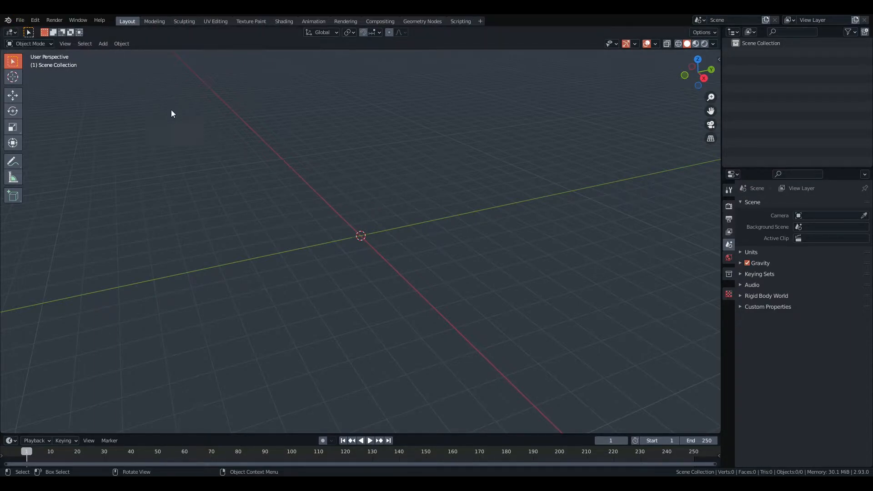
- Search the add-ons in the preferences for "imag" to check the Import Images as Planes add-on
{"action": "key", "text": "shift+a"}
{"action": "mouse_move", "coordinate": [291, 317]}
{"action": "left_click", "coordinate": [20, 20]}
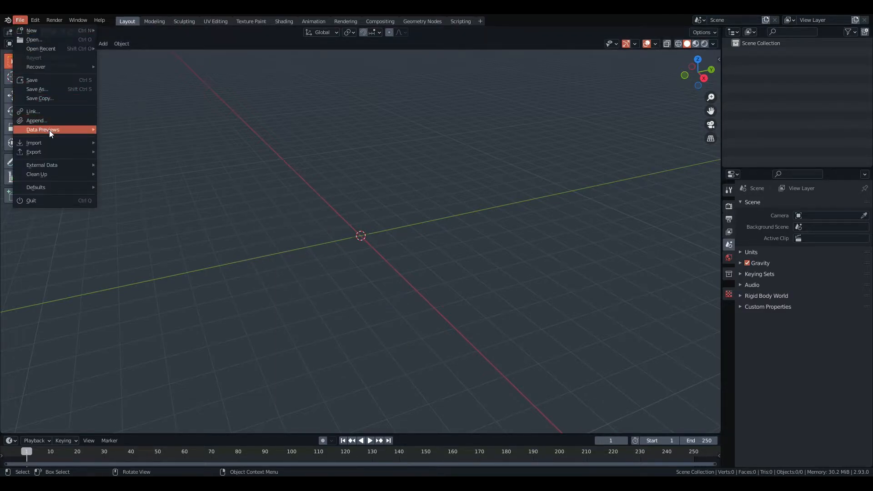
{"action": "mouse_move", "coordinate": [55, 133]}
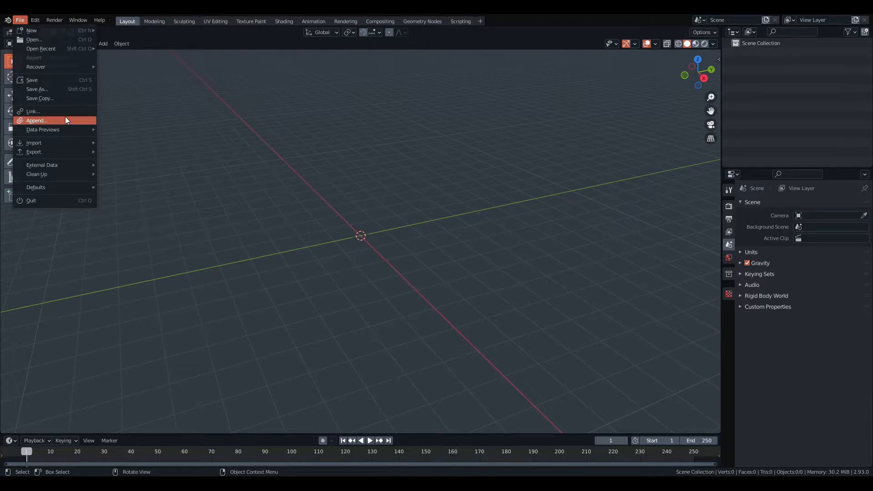
{"action": "mouse_move", "coordinate": [35, 20]}
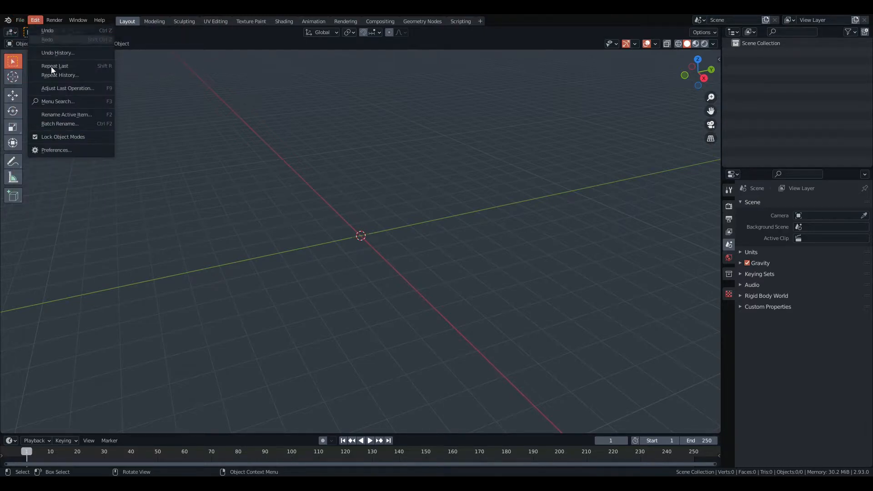
{"action": "left_click", "coordinate": [75, 151]}
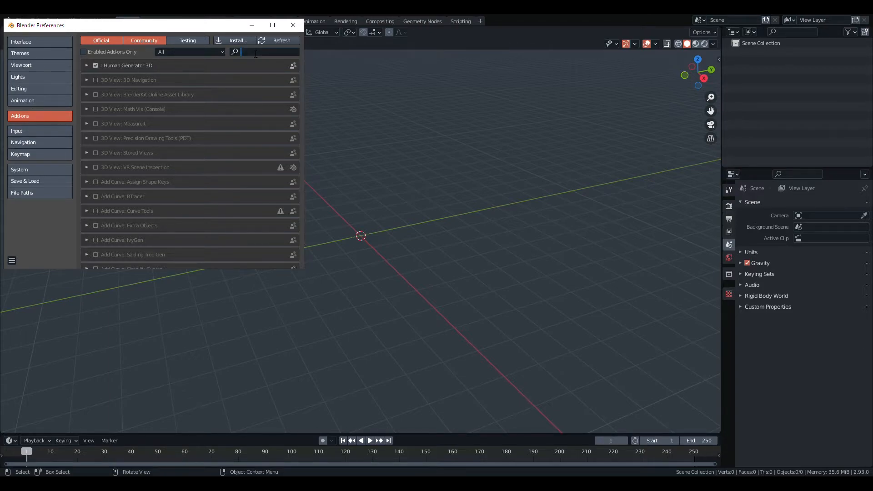
{"action": "type", "text": "imag"}
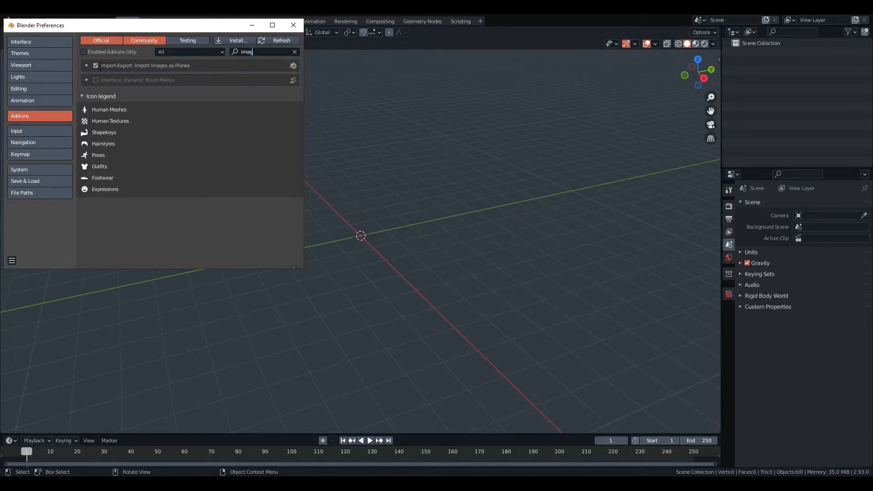
{"action": "left_click", "coordinate": [293, 25]}
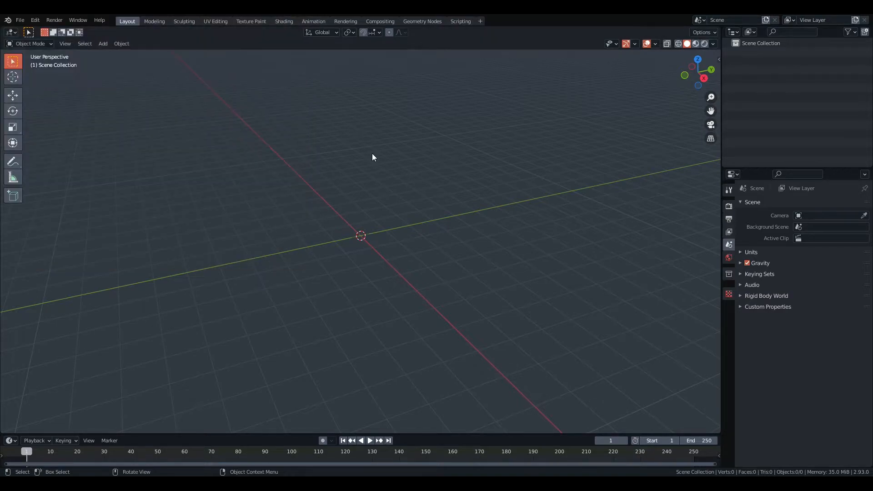
- Import BuildingsIndustrial0115_1_download600.jpg from the farelyph folder as an image plane
{"action": "key", "text": "shift+a"}
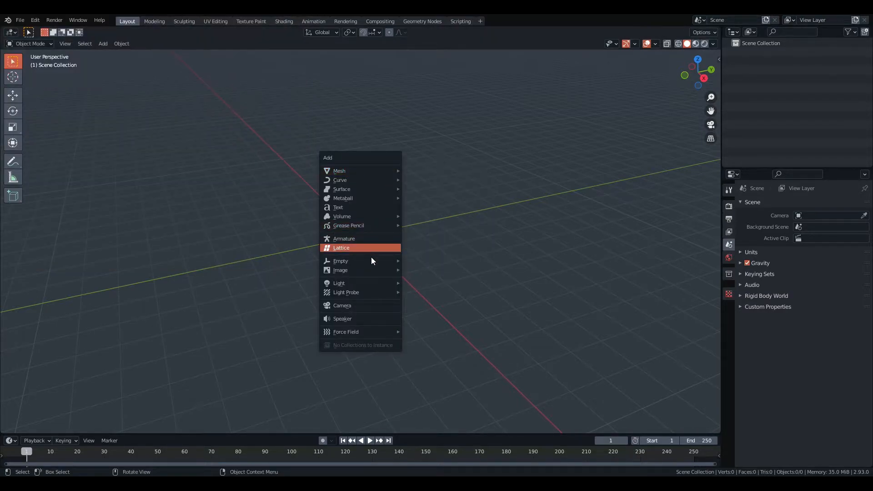
{"action": "mouse_move", "coordinate": [380, 275]}
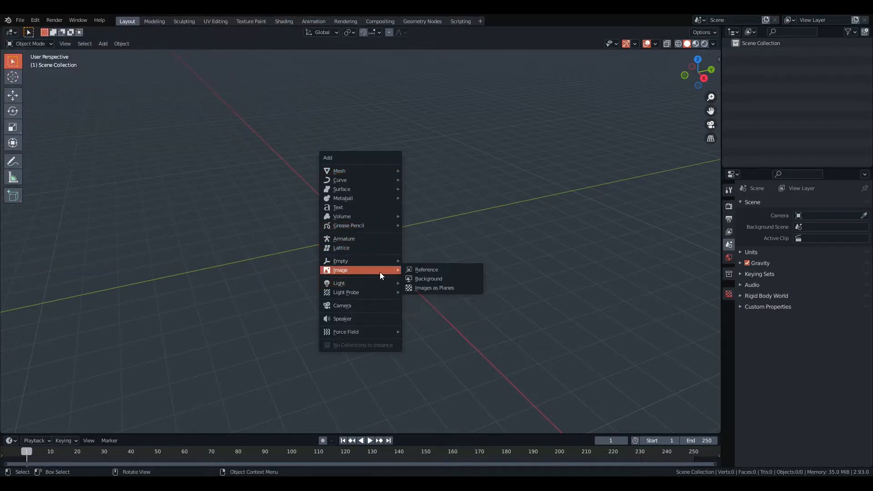
{"action": "left_click", "coordinate": [428, 289]}
{"action": "left_click", "coordinate": [190, 283]}
{"action": "left_click", "coordinate": [440, 235]}
{"action": "left_click", "coordinate": [325, 237]}
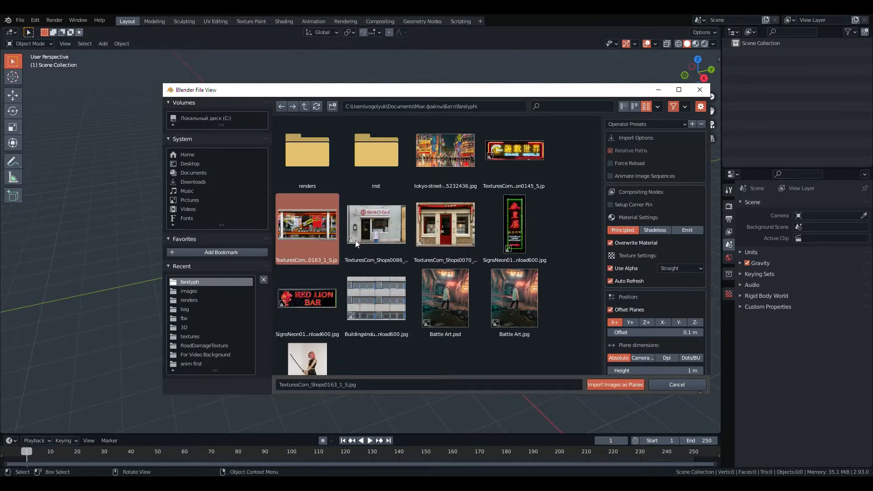
{"action": "left_click", "coordinate": [387, 304]}
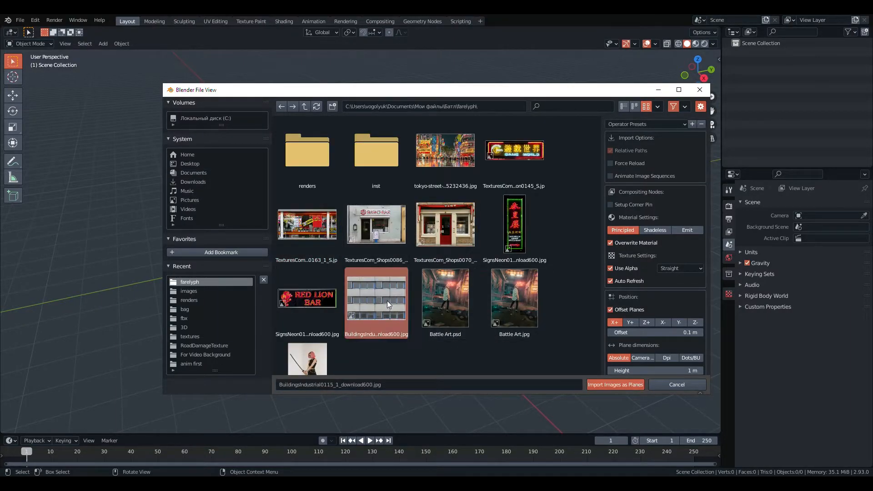
{"action": "left_click", "coordinate": [614, 385]}
- Show the imported building plane with its texture using Material Preview shading
{"action": "scroll", "coordinate": [352, 249], "scroll_direction": "up", "scroll_amount": 4}
{"action": "middle_click_drag", "start_coordinate": [370, 238], "coordinate": [425, 259]}
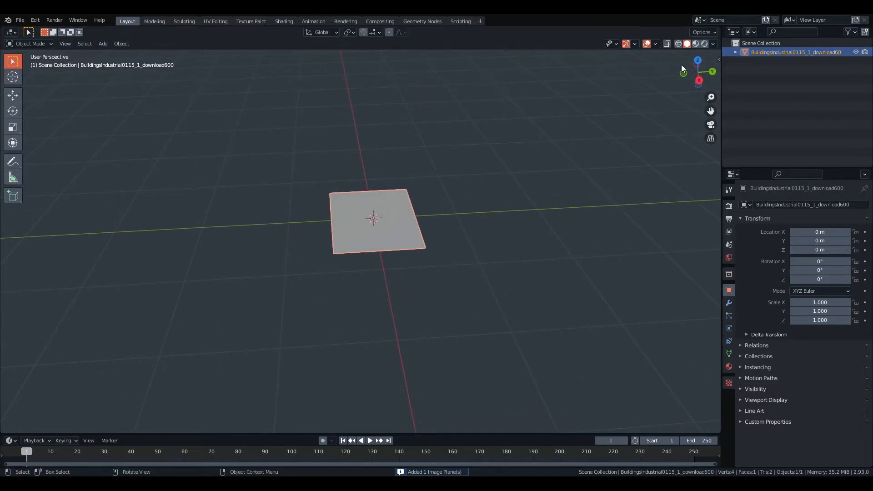
{"action": "left_click", "coordinate": [696, 43]}
{"action": "middle_click_drag", "start_coordinate": [474, 185], "coordinate": [421, 230]}
{"action": "scroll", "coordinate": [368, 211], "scroll_direction": "up", "scroll_amount": 4}
{"action": "middle_click_drag", "start_coordinate": [369, 211], "coordinate": [410, 210]}
{"action": "key", "text": "Tab"}
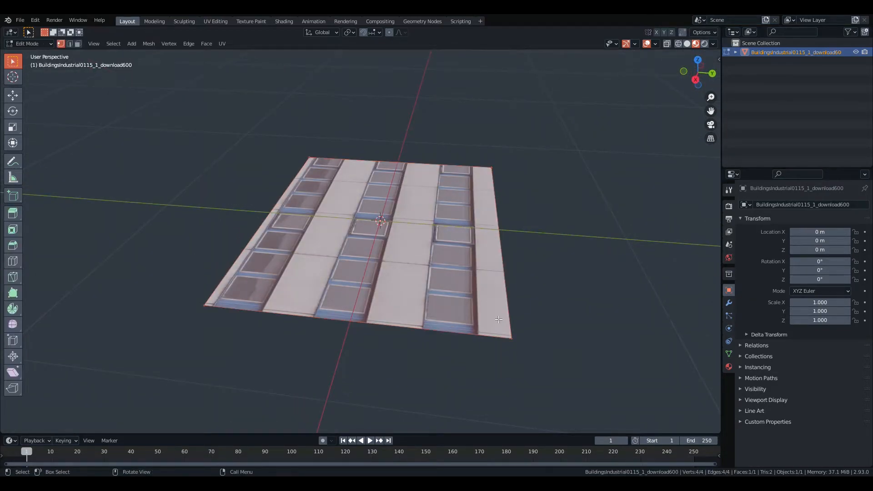
{"action": "left_click", "coordinate": [511, 339]}
{"action": "key", "text": "g"}
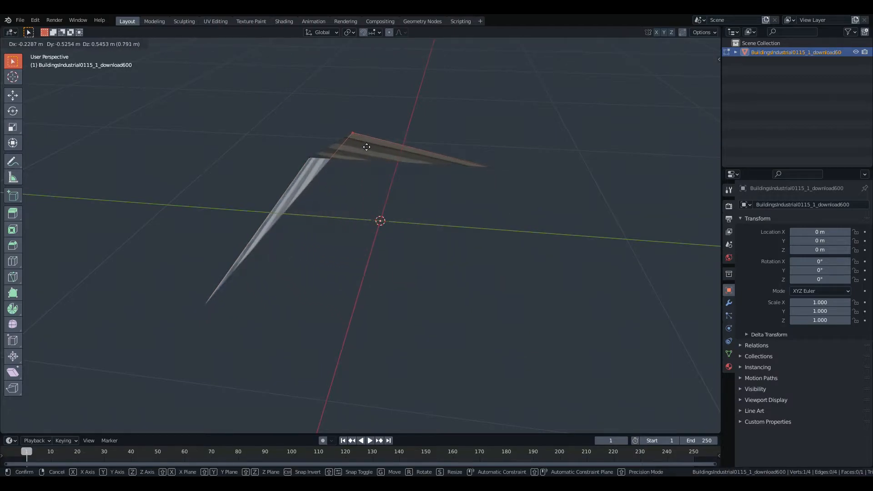
{"action": "right_click", "coordinate": [512, 294]}
{"action": "key", "text": "Tab"}
- Rotate the building plane 90° about the global Y axis and 90° about the global X axis to stand it upright
{"action": "middle_click_drag", "start_coordinate": [517, 240], "coordinate": [325, 306]}
{"action": "middle_click_drag", "start_coordinate": [389, 279], "coordinate": [464, 261]}
{"action": "scroll", "coordinate": [455, 253], "scroll_direction": "down", "scroll_amount": 5}
{"action": "type", "text": "ry"}
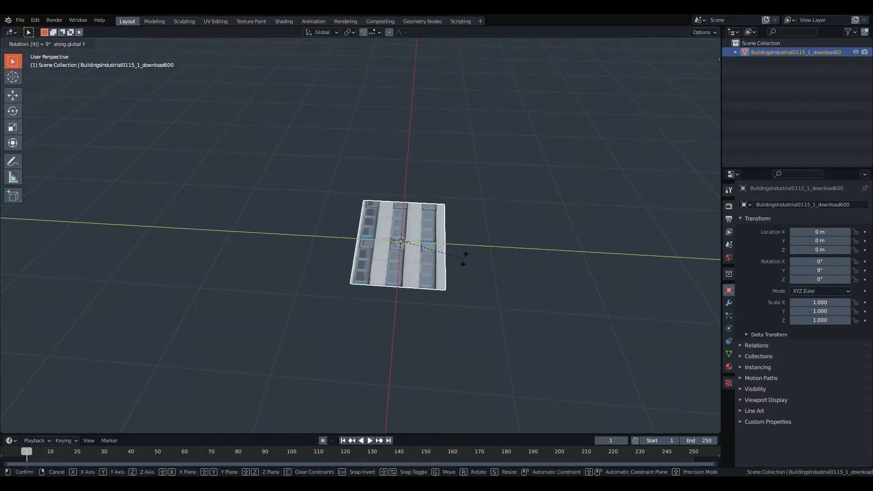
{"action": "type", "text": "90"}
{"action": "key", "text": "Return"}
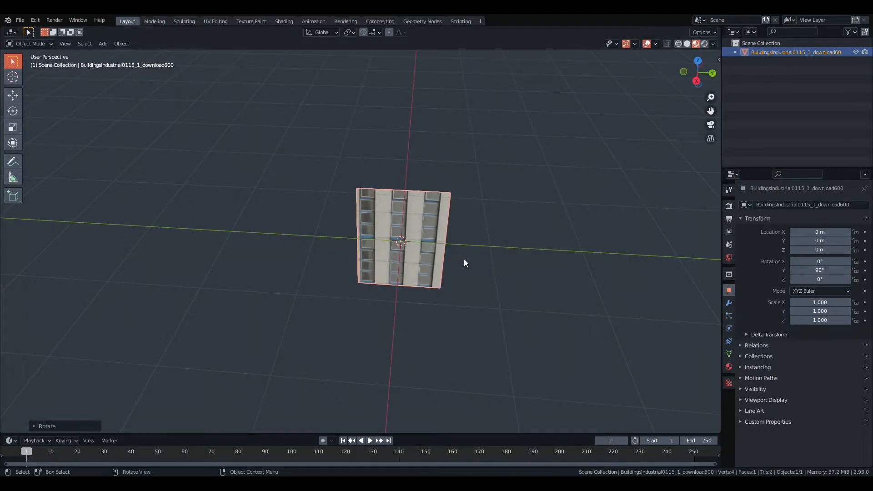
{"action": "key", "text": "r"}
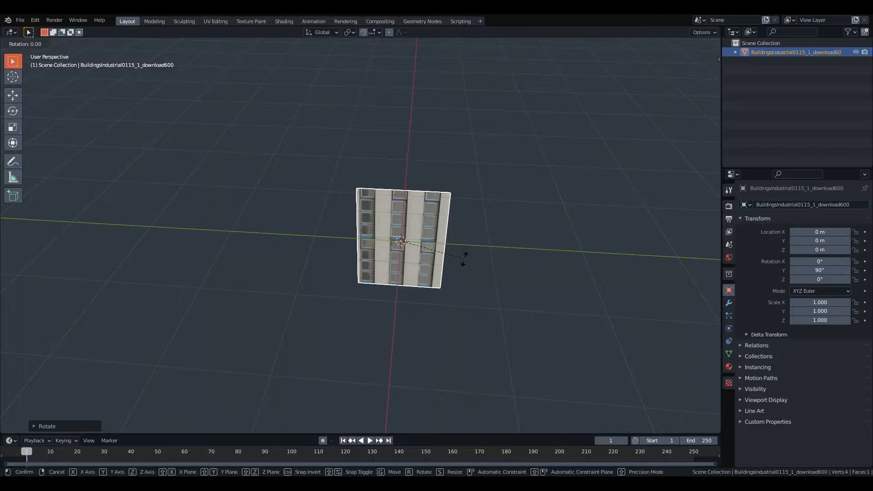
{"action": "key", "text": "x"}
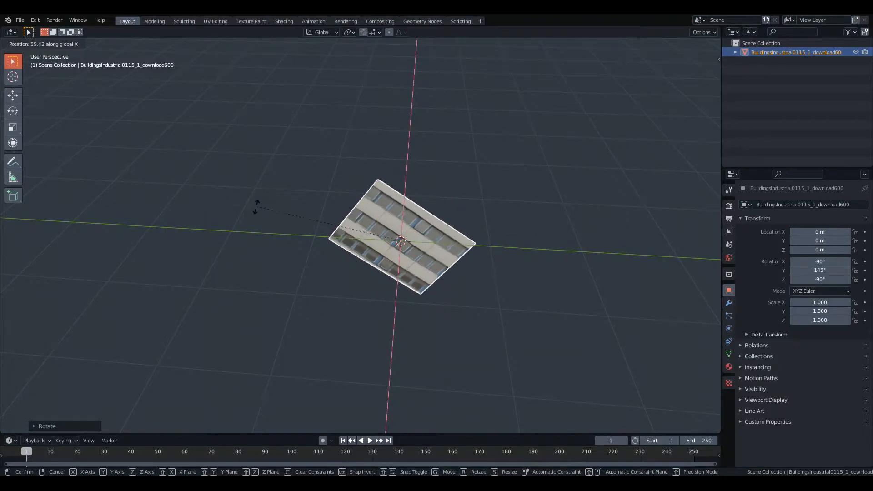
{"action": "key", "text": "Return"}
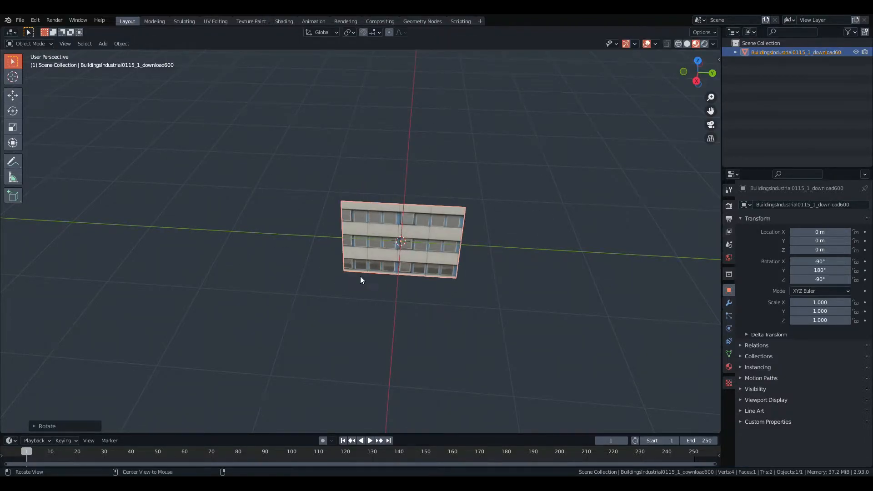
- Scale the upright building plane up uniformly to about 5.218
{"action": "left_click_drag", "start_coordinate": [338, 282], "coordinate": [391, 242], "text": "alt"}
{"action": "key", "text": "s"}
{"action": "left_click", "coordinate": [476, 238]}
{"action": "scroll", "coordinate": [370, 241], "scroll_direction": "down", "scroll_amount": 4}
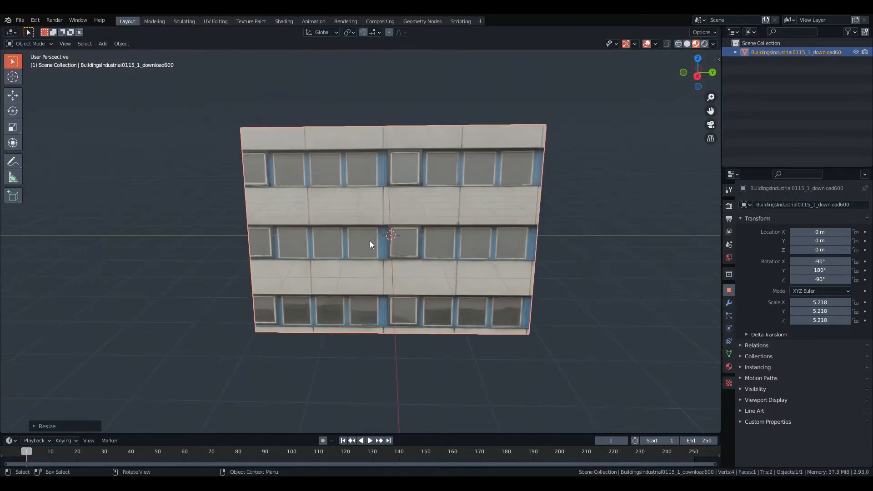
- From the right orthographic view, add horizontal loop cuts across the building plane along the edges of the window rows
{"action": "key", "text": "KP_3"}
{"action": "scroll", "coordinate": [366, 242], "scroll_direction": "down", "scroll_amount": 3}
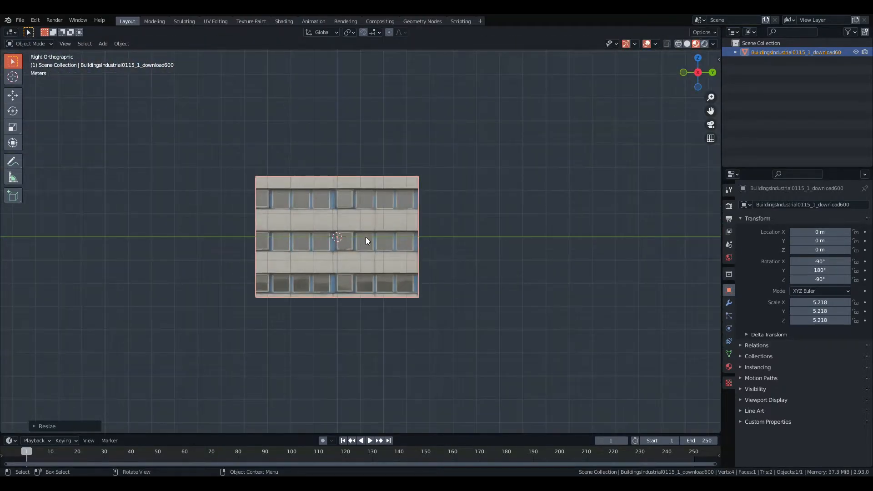
{"action": "scroll", "coordinate": [324, 230], "scroll_direction": "up", "scroll_amount": 3}
{"action": "scroll", "coordinate": [303, 238], "scroll_direction": "up", "scroll_amount": 2}
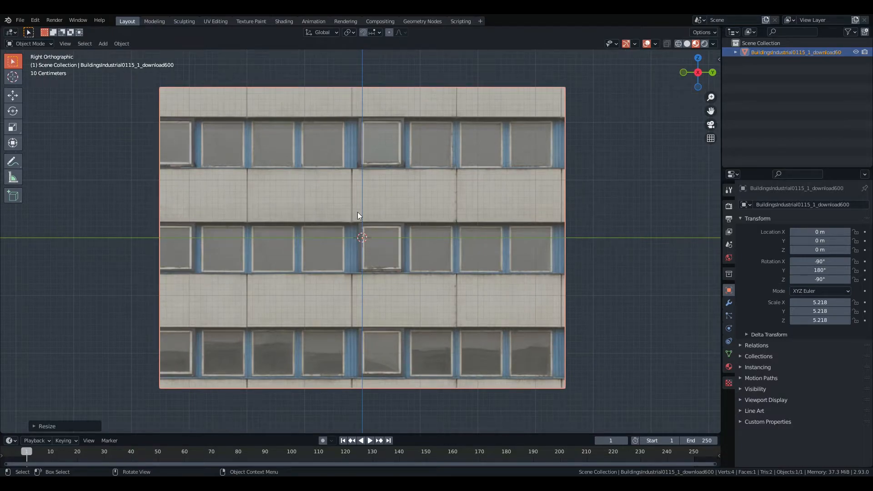
{"action": "key", "text": "Tab"}
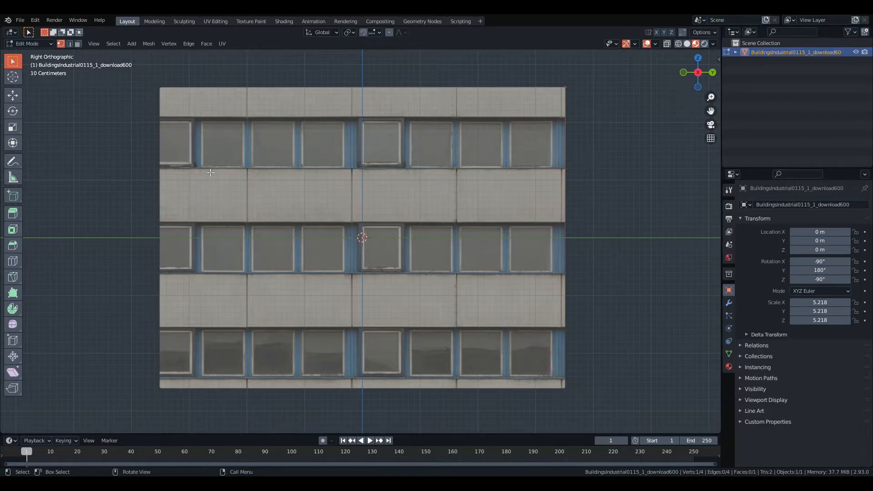
{"action": "left_click", "coordinate": [12, 262]}
{"action": "left_click_drag", "start_coordinate": [167, 243], "coordinate": [170, 379]}
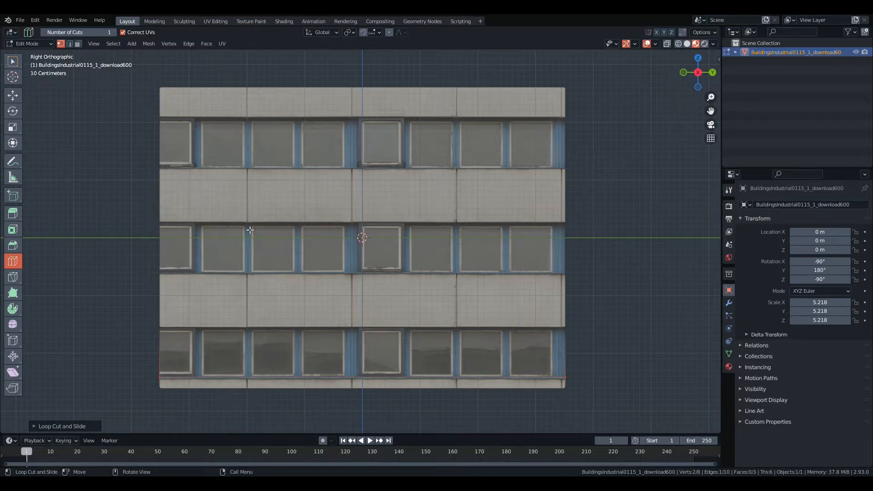
{"action": "left_click_drag", "start_coordinate": [161, 181], "coordinate": [159, 195]}
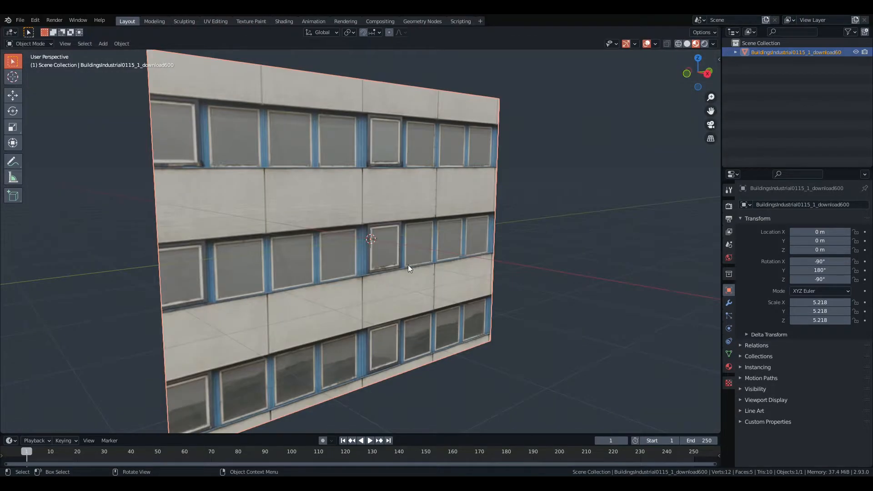
- From the right orthographic view, add loop cuts across the building plane along the lower and upper edges of the top window row
{"action": "key", "text": "Tab"}
{"action": "left_click", "coordinate": [688, 45]}
{"action": "middle_click_drag", "start_coordinate": [377, 285], "coordinate": [338, 155]}
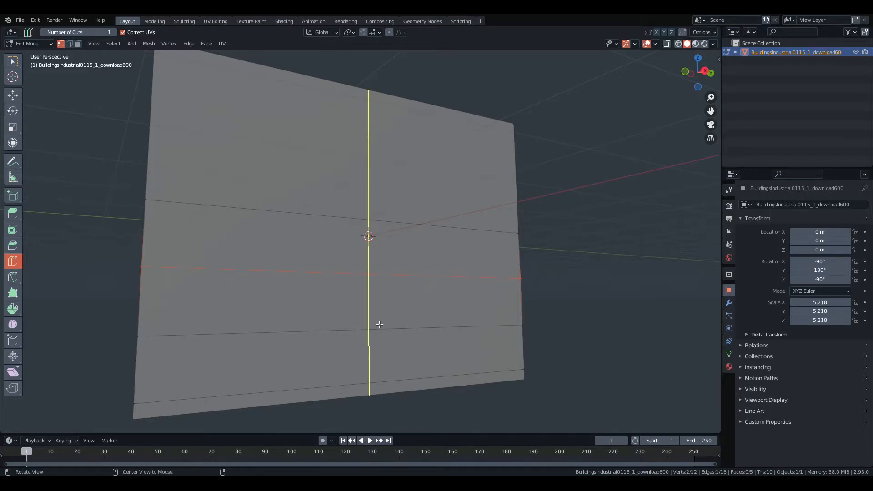
{"action": "middle_click_drag", "start_coordinate": [370, 339], "coordinate": [316, 325]}
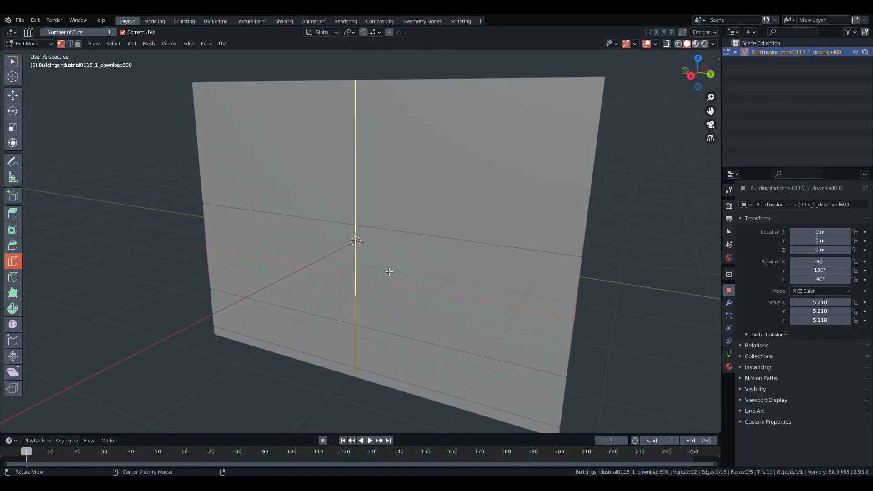
{"action": "middle_click_drag", "start_coordinate": [386, 279], "coordinate": [409, 259]}
{"action": "key", "text": "KP_3"}
{"action": "left_click", "coordinate": [695, 43]}
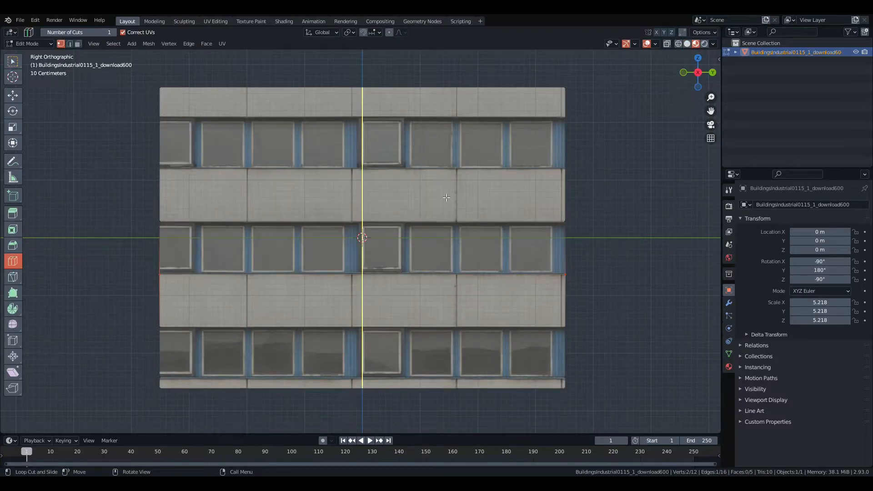
{"action": "left_click_drag", "start_coordinate": [175, 146], "coordinate": [172, 124]}
{"action": "scroll", "coordinate": [427, 121], "scroll_direction": "up", "scroll_amount": 5}
{"action": "key", "text": "Home"}
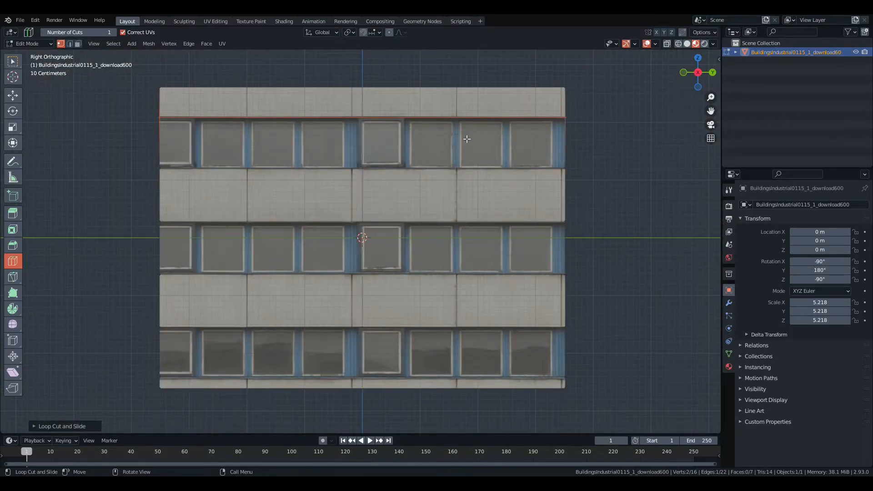
- Select the faces of all three window rows on the building plane, using face selection in Solid shading
{"action": "middle_click_drag", "start_coordinate": [410, 179], "coordinate": [377, 197]}
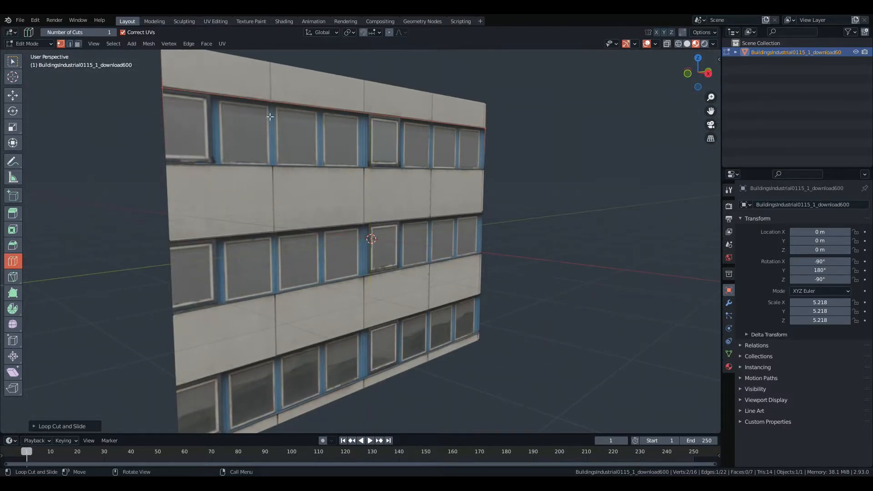
{"action": "left_click", "coordinate": [78, 44]}
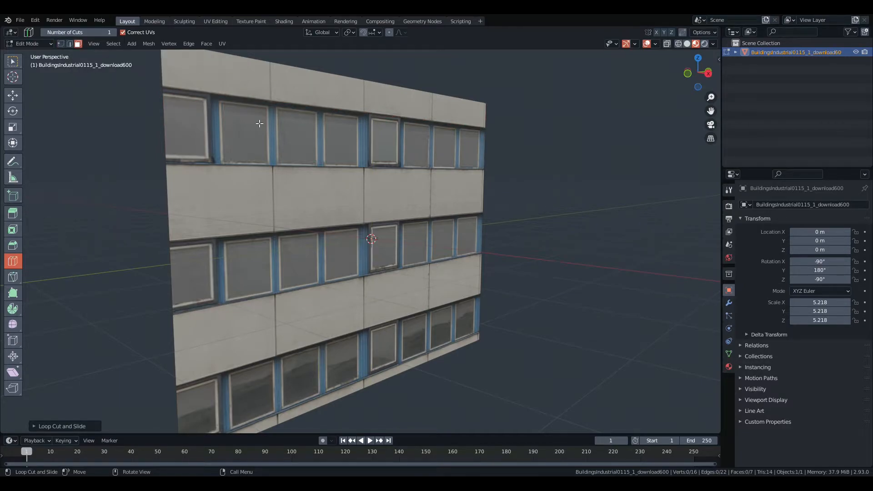
{"action": "middle_click_drag", "start_coordinate": [276, 133], "coordinate": [258, 136]}
{"action": "left_click", "coordinate": [686, 45]}
{"action": "left_click", "coordinate": [458, 129]}
{"action": "key", "text": "ctrl+z"}
{"action": "key", "text": "ctrl+z"}
{"action": "left_click", "coordinate": [15, 64]}
{"action": "left_click", "coordinate": [288, 142]}
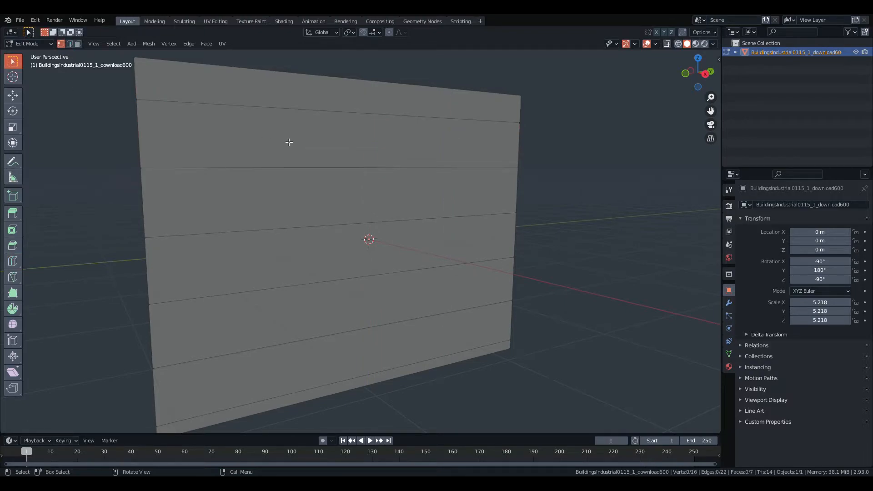
{"action": "left_click", "coordinate": [216, 140]}
{"action": "left_click", "coordinate": [260, 269], "text": "shift"}
{"action": "left_click", "coordinate": [296, 372], "text": "shift"}
- In Material Preview shading, extrude the three window-row faces about -0.32 m along global X to recess them behind the wall
{"action": "scroll", "coordinate": [416, 240], "scroll_direction": "down", "scroll_amount": 3}
{"action": "middle_click_drag", "start_coordinate": [415, 239], "coordinate": [346, 244]}
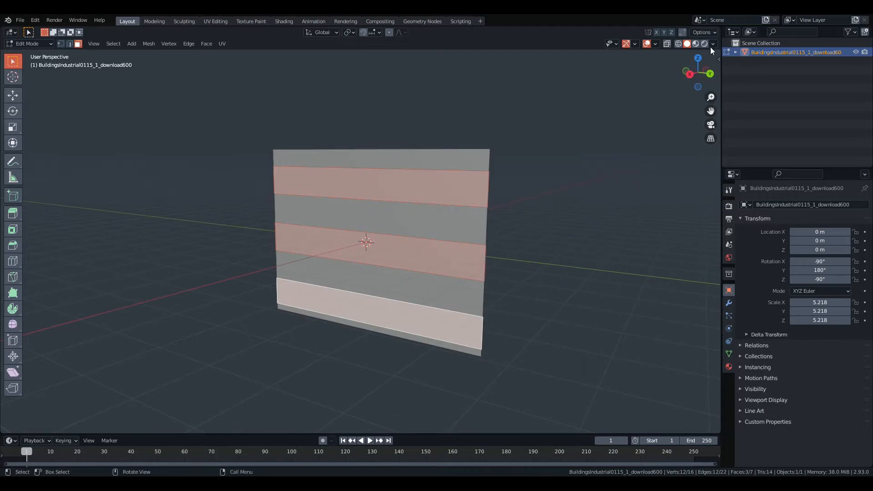
{"action": "left_click", "coordinate": [696, 45]}
{"action": "scroll", "coordinate": [411, 223], "scroll_direction": "up", "scroll_amount": 1}
{"action": "middle_click_drag", "start_coordinate": [412, 223], "coordinate": [391, 234]}
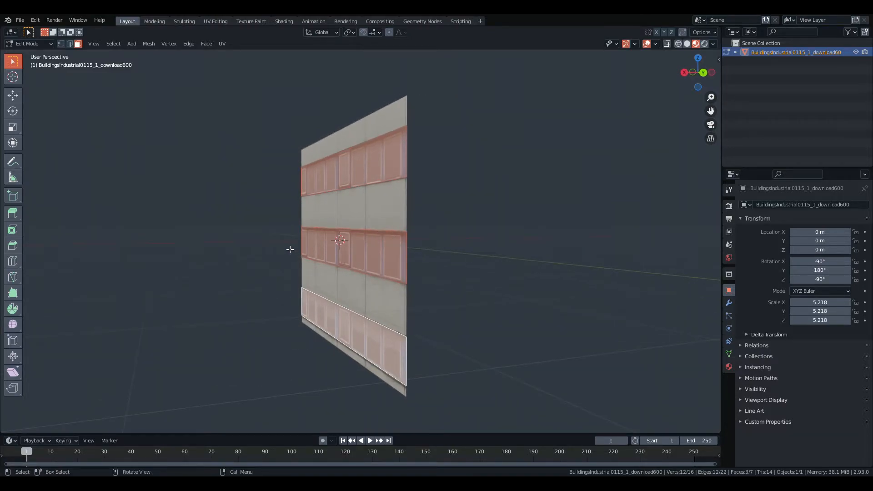
{"action": "key", "text": "e"}
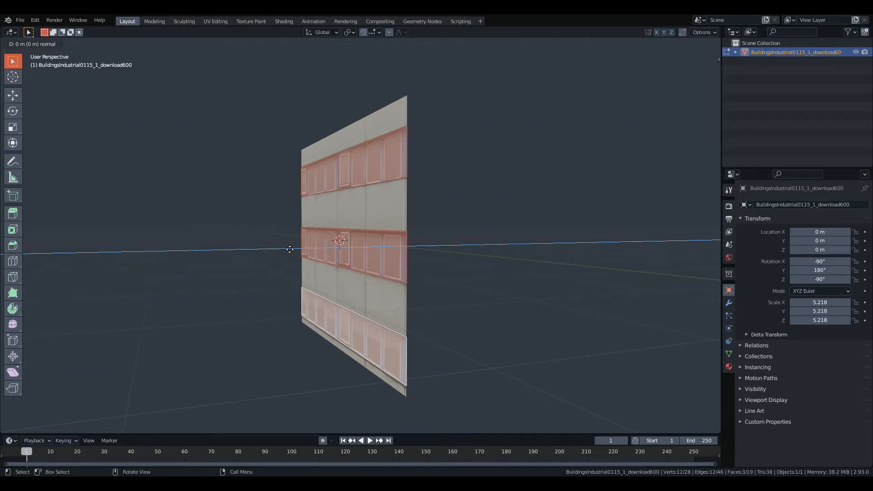
{"action": "key", "text": "x"}
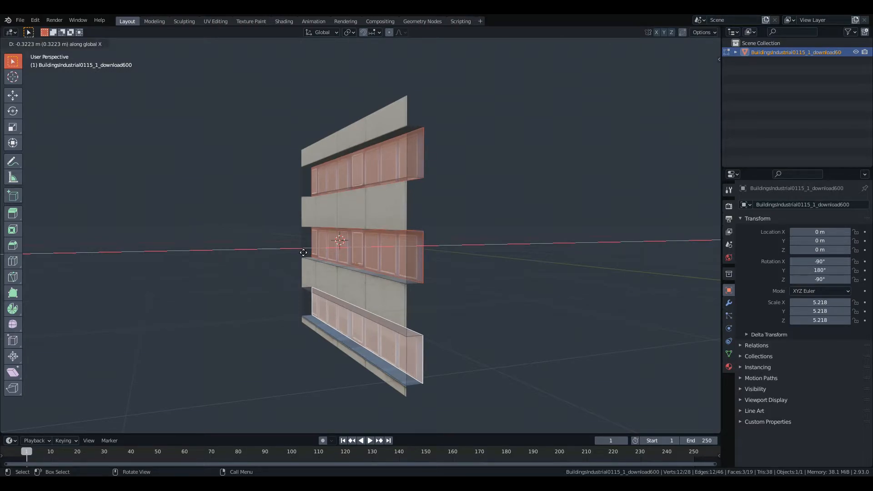
{"action": "left_click", "coordinate": [303, 252]}
- Examine the extruded window recesses and their end walls from several angles in Solid shading
{"action": "mouse_move", "coordinate": [303, 251]}
{"action": "middle_mouse_down"}
{"action": "mouse_move", "coordinate": [333, 237]}
{"action": "mouse_move", "coordinate": [314, 253]}
{"action": "middle_mouse_up"}
{"action": "mouse_move", "coordinate": [371, 258]}
{"action": "left_mouse_down", "text": "alt"}
{"action": "mouse_move", "coordinate": [426, 241]}
{"action": "mouse_move", "coordinate": [400, 269]}
{"action": "left_mouse_up", "text": "alt"}
{"action": "key", "text": "Tab"}
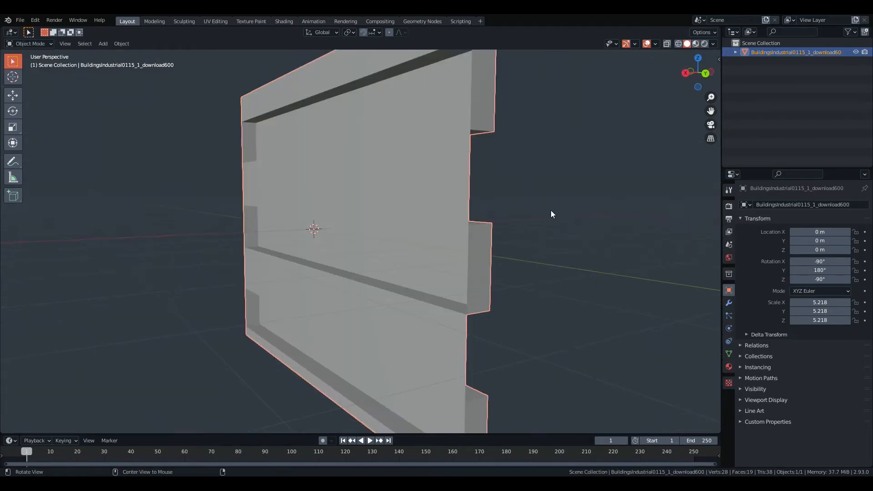
{"action": "mouse_move", "coordinate": [551, 212]}
{"action": "left_mouse_down", "text": "alt"}
{"action": "mouse_move", "coordinate": [594, 200]}
{"action": "mouse_move", "coordinate": [630, 220]}
{"action": "mouse_move", "coordinate": [555, 210]}
{"action": "mouse_move", "coordinate": [555, 225]}
{"action": "mouse_move", "coordinate": [582, 230]}
{"action": "mouse_move", "coordinate": [620, 226]}
{"action": "mouse_move", "coordinate": [551, 218]}
{"action": "left_mouse_up", "text": "alt"}
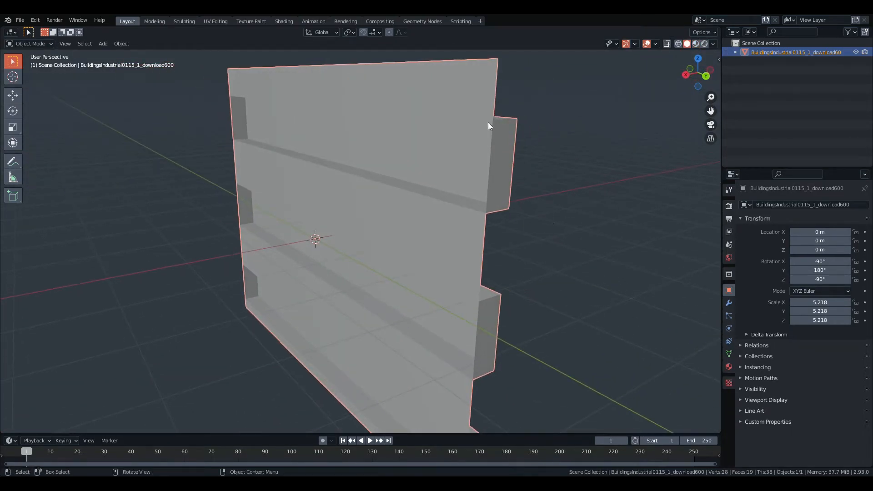
{"action": "scroll", "coordinate": [245, 118], "scroll_direction": "up", "scroll_amount": 5}
{"action": "scroll", "coordinate": [254, 301], "scroll_direction": "down", "scroll_amount": 3}
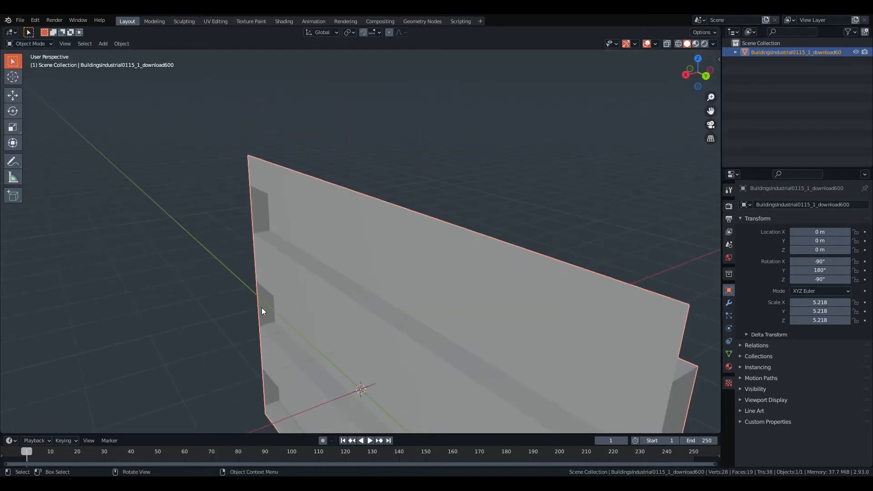
{"action": "middle_click_drag", "start_coordinate": [540, 215], "coordinate": [520, 189]}
{"action": "scroll", "coordinate": [520, 189], "scroll_direction": "down", "scroll_amount": 1}
{"action": "key", "text": "Tab"}
{"action": "scroll", "coordinate": [469, 205], "scroll_direction": "down", "scroll_amount": 2}
{"action": "scroll", "coordinate": [525, 213], "scroll_direction": "up", "scroll_amount": 2}
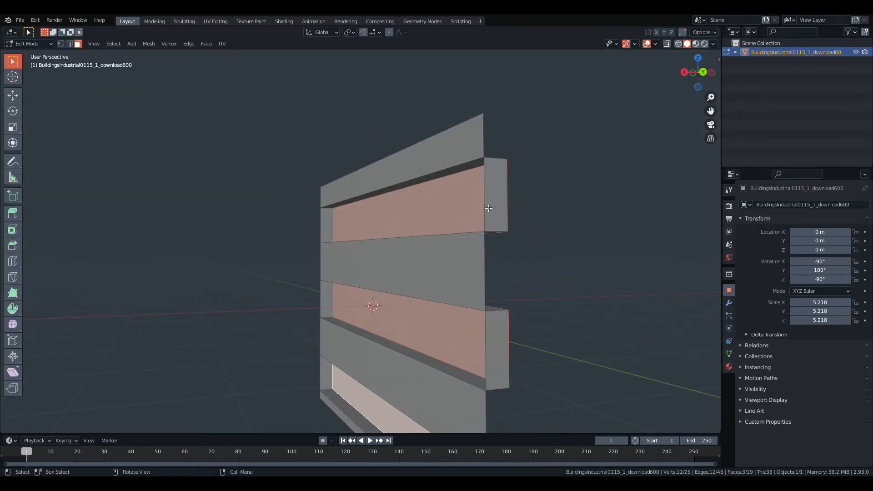
- Delete the outer vertical edges at both ends of the three window recesses so the side walls are removed
{"action": "left_click", "coordinate": [70, 44]}
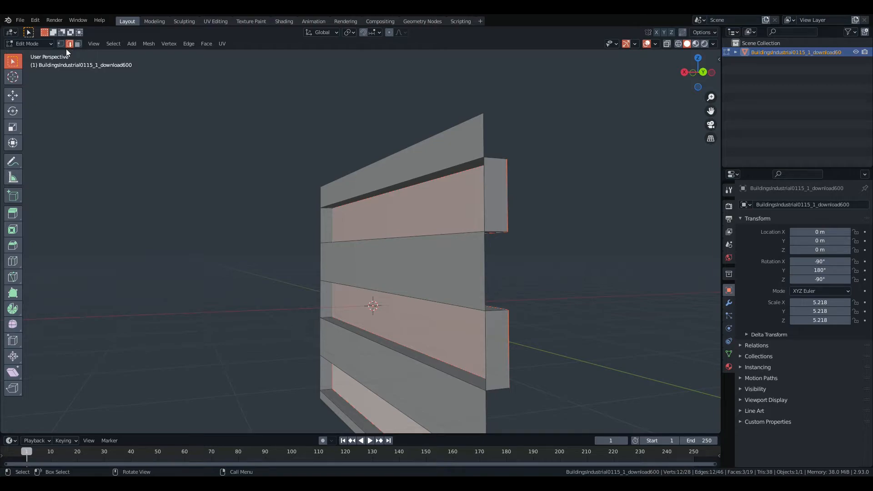
{"action": "middle_click_drag", "start_coordinate": [501, 187], "coordinate": [499, 200]}
{"action": "left_click", "coordinate": [479, 220]}
{"action": "left_click", "coordinate": [479, 352], "text": "shift"}
{"action": "middle_click_drag", "start_coordinate": [248, 293], "coordinate": [265, 303]}
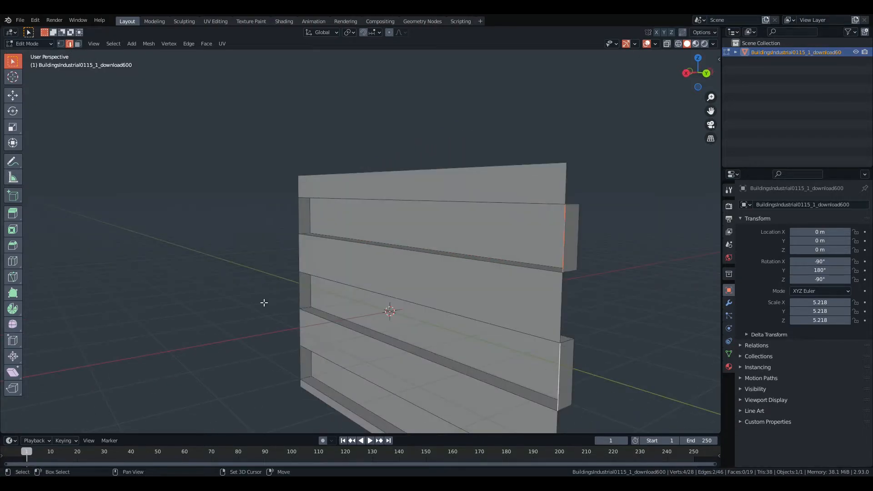
{"action": "left_click", "coordinate": [299, 296], "text": "shift"}
{"action": "left_click", "coordinate": [300, 217], "text": "shift"}
{"action": "left_click", "coordinate": [301, 360], "text": "shift"}
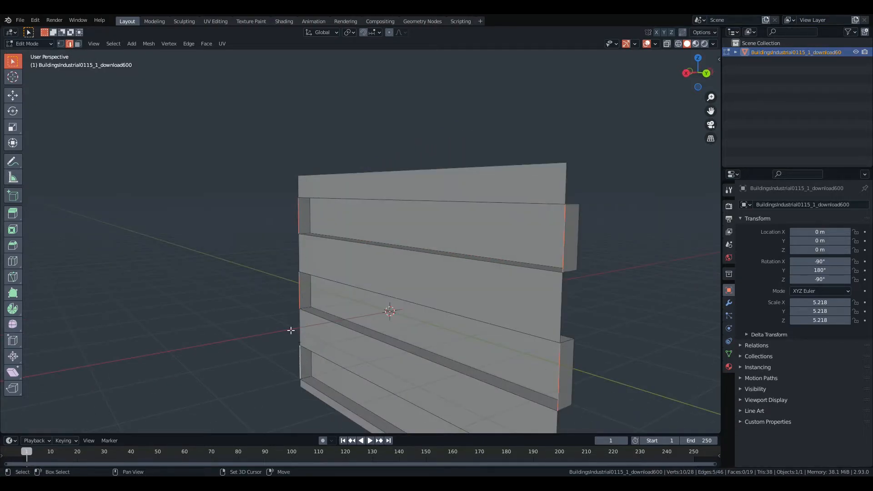
{"action": "scroll", "coordinate": [309, 359], "scroll_direction": "down", "scroll_amount": 4}
{"action": "scroll", "coordinate": [413, 369], "scroll_direction": "up", "scroll_amount": 2}
{"action": "mouse_move", "coordinate": [413, 370]}
{"action": "middle_mouse_down"}
{"action": "mouse_move", "coordinate": [438, 367]}
{"action": "mouse_move", "coordinate": [421, 367]}
{"action": "middle_mouse_up"}
{"action": "key", "text": "x"}
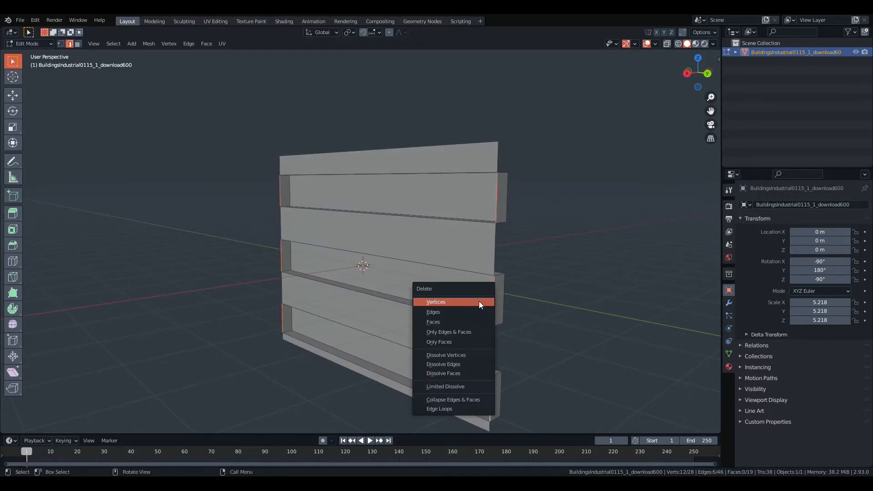
{"action": "left_click", "coordinate": [456, 312]}
- Return to Object Mode and view the deselected textured building in Material Preview shading
{"action": "middle_click_drag", "start_coordinate": [468, 302], "coordinate": [727, 47]}
{"action": "key", "text": "Tab"}
{"action": "left_click", "coordinate": [696, 44]}
{"action": "left_click", "coordinate": [552, 206]}
{"action": "mouse_move", "coordinate": [552, 207]}
{"action": "middle_mouse_down"}
{"action": "mouse_move", "coordinate": [485, 218]}
{"action": "mouse_move", "coordinate": [465, 209]}
{"action": "mouse_move", "coordinate": [457, 188]}
{"action": "mouse_move", "coordinate": [555, 196]}
{"action": "mouse_move", "coordinate": [540, 236]}
{"action": "mouse_move", "coordinate": [551, 201]}
{"action": "mouse_move", "coordinate": [598, 218]}
{"action": "mouse_move", "coordinate": [653, 197]}
{"action": "mouse_move", "coordinate": [604, 225]}
{"action": "mouse_move", "coordinate": [550, 209]}
{"action": "middle_mouse_up"}
{"action": "scroll", "coordinate": [491, 191], "scroll_direction": "down", "scroll_amount": 3}
{"action": "scroll", "coordinate": [453, 220], "scroll_direction": "up", "scroll_amount": 2}
{"action": "middle_click_drag", "start_coordinate": [440, 214], "coordinate": [480, 203]}
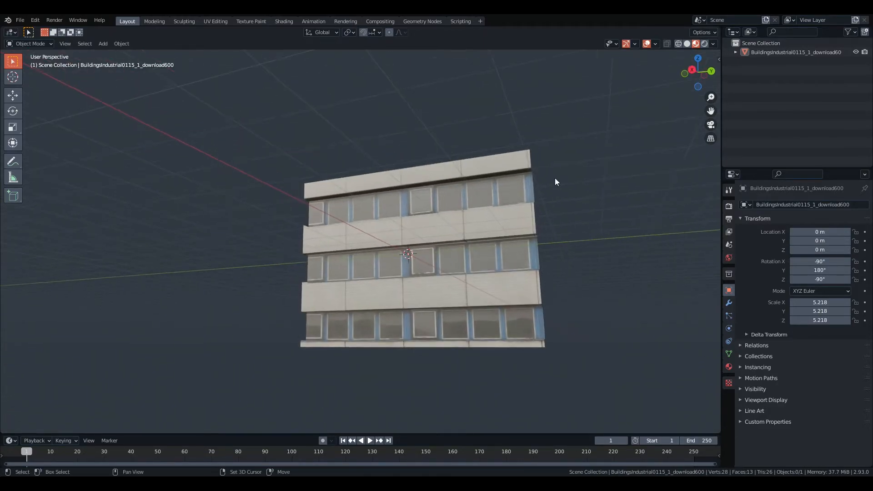
- Add a Sun light to the scene and show the building in Rendered shading
{"action": "key", "text": "shift+a"}
{"action": "mouse_move", "coordinate": [502, 230]}
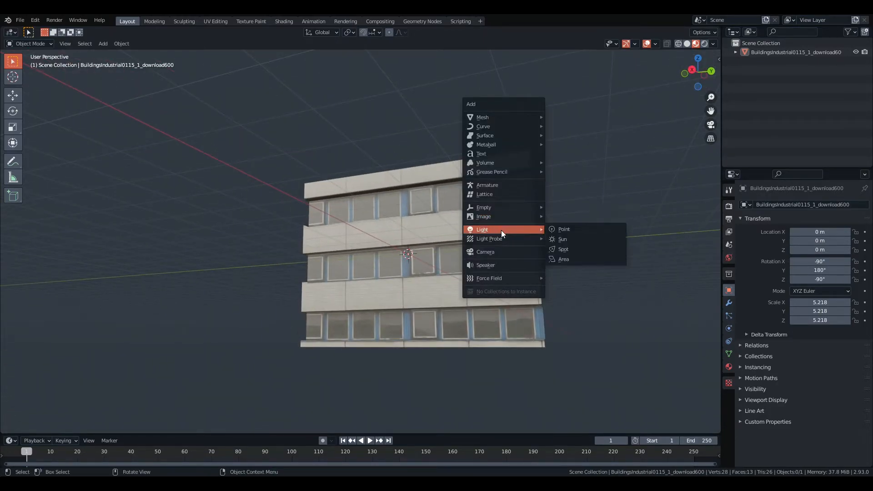
{"action": "left_click", "coordinate": [557, 245]}
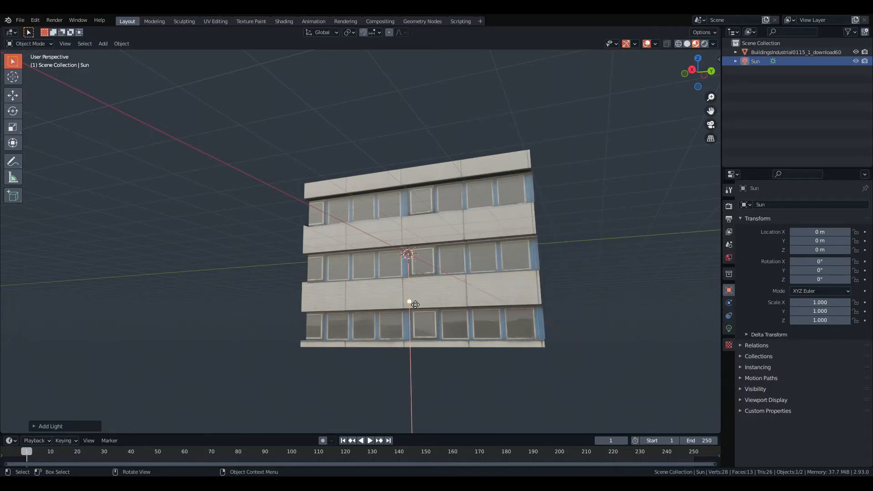
{"action": "left_click", "coordinate": [704, 43]}
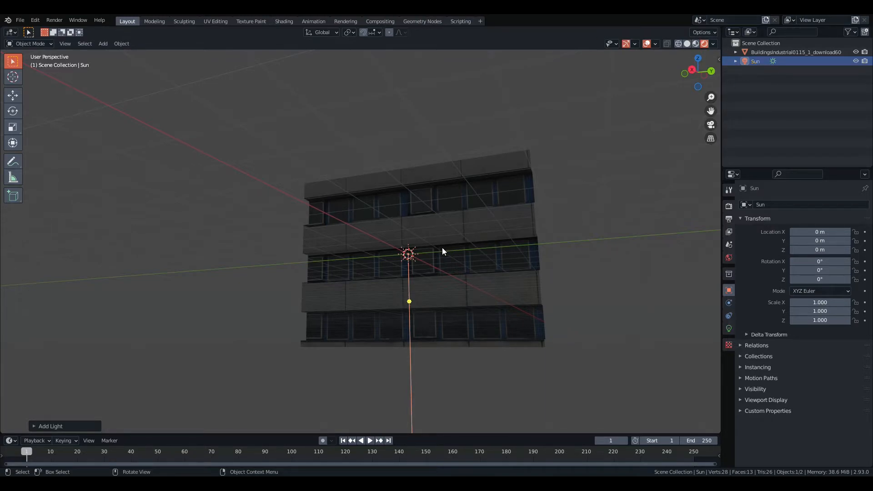
{"action": "middle_click_drag", "start_coordinate": [554, 201], "coordinate": [507, 237]}
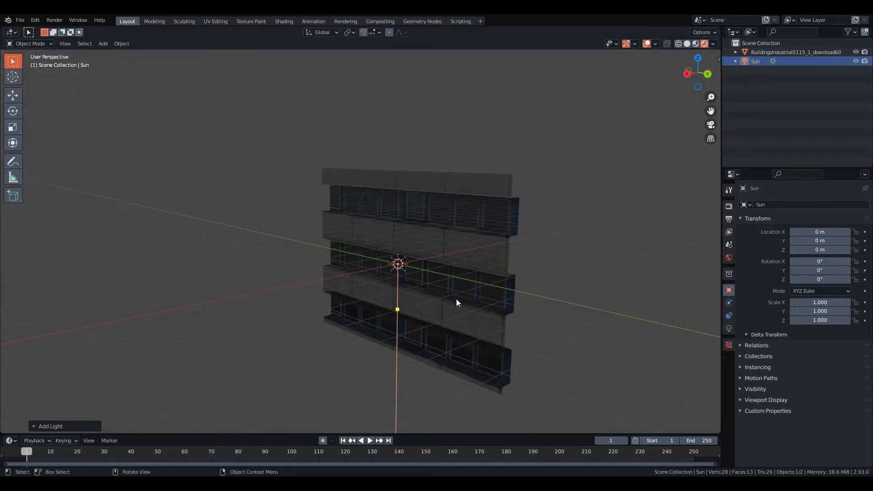
- Rotate the Sun light freely to about X 33.6°, Y 29.1°, Z 16.3° so the facade's ledges cast shadows on the windows
{"action": "key", "text": "g"}
{"action": "key", "text": "r"}
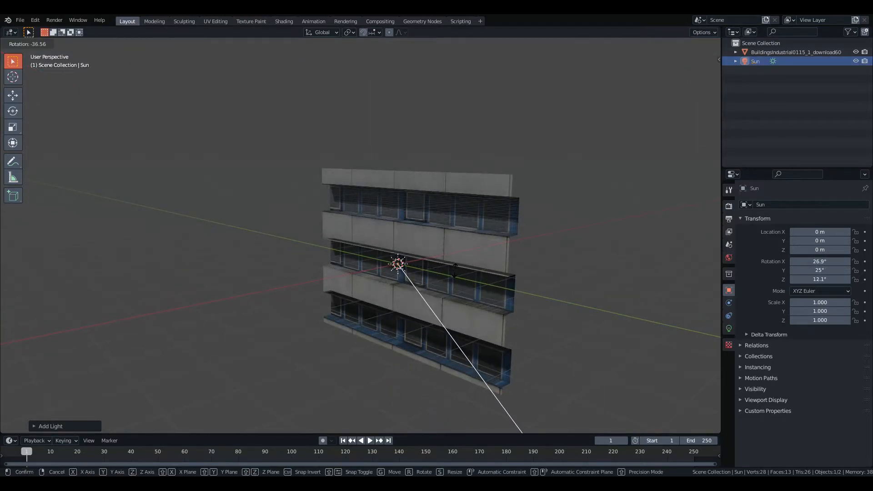
{"action": "left_click", "coordinate": [457, 264]}
{"action": "middle_click_drag", "start_coordinate": [456, 264], "coordinate": [495, 253]}
{"action": "scroll", "coordinate": [503, 258], "scroll_direction": "up", "scroll_amount": 5}
{"action": "scroll", "coordinate": [606, 249], "scroll_direction": "down", "scroll_amount": 3}
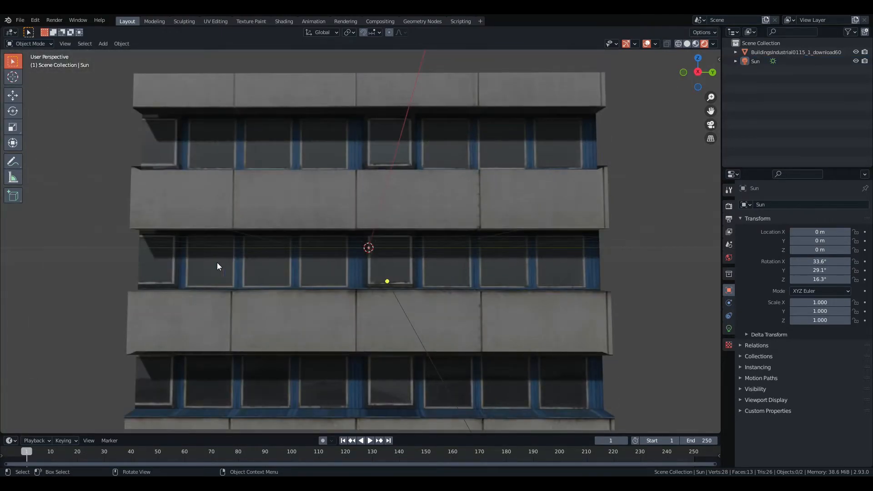
{"action": "scroll", "coordinate": [486, 205], "scroll_direction": "down", "scroll_amount": 4}
{"action": "mouse_move", "coordinate": [495, 215]}
{"action": "middle_mouse_down"}
{"action": "mouse_move", "coordinate": [523, 208]}
{"action": "mouse_move", "coordinate": [516, 216]}
{"action": "middle_mouse_up"}
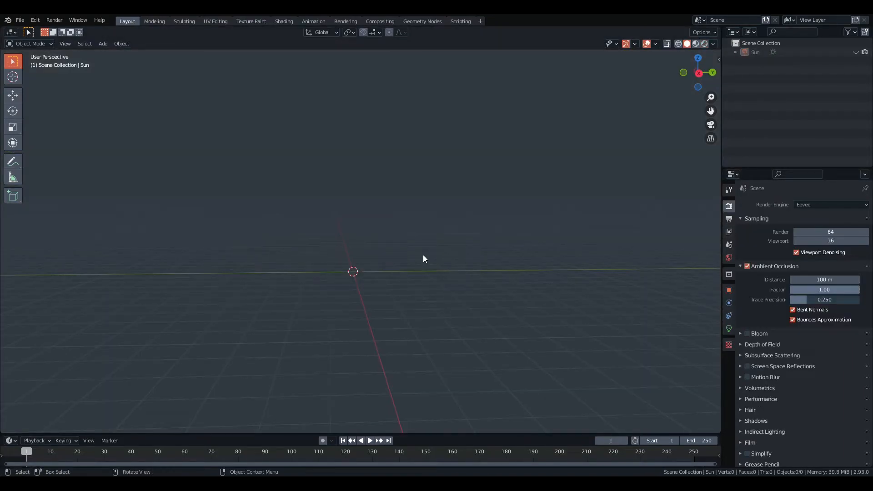
- Import the sushi-bar shopfront texture TexturesCom_Shops0086_S as an image plane with the Principled material setting
{"action": "key", "text": "shift+a"}
{"action": "mouse_move", "coordinate": [438, 356]}
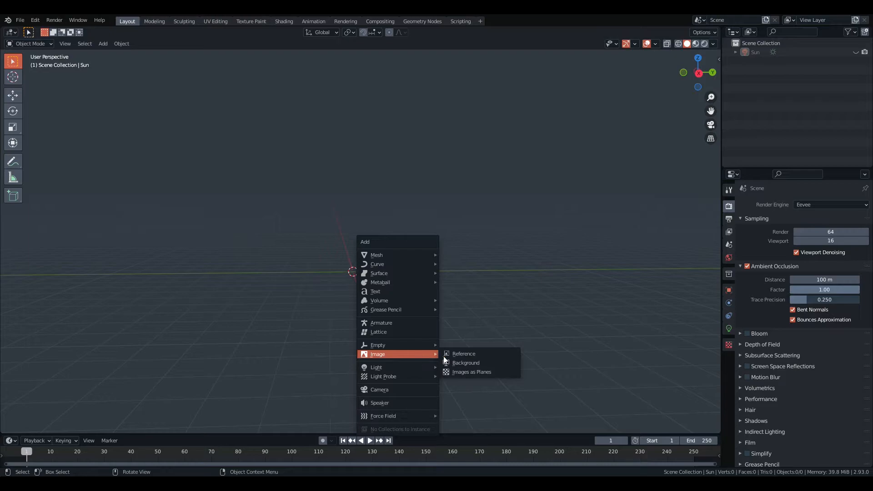
{"action": "left_click", "coordinate": [455, 371]}
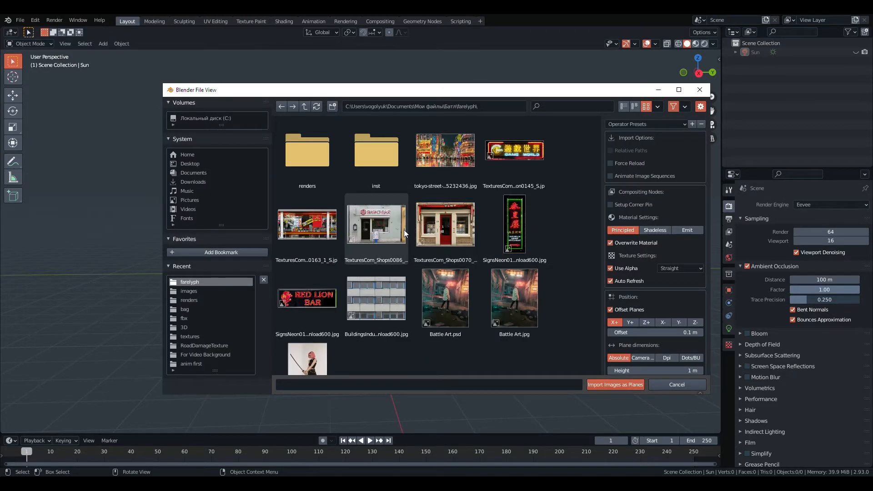
{"action": "left_click", "coordinate": [400, 228]}
{"action": "left_click", "coordinate": [611, 384]}
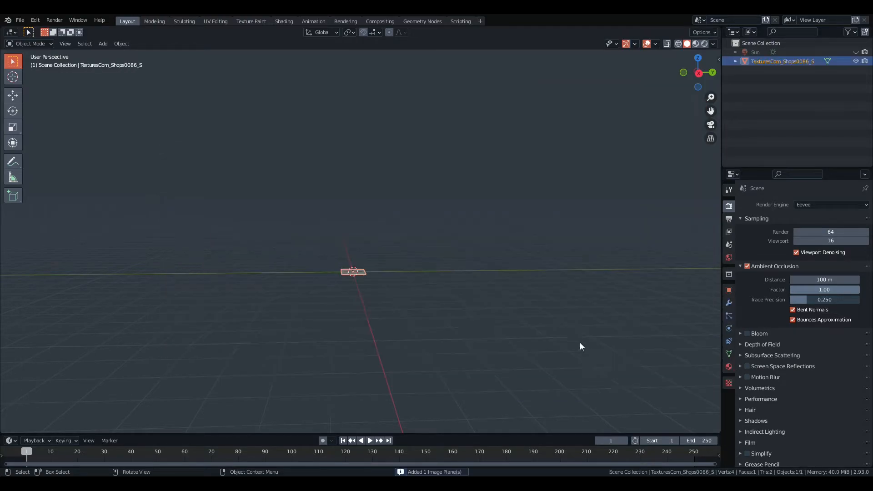
- Rotate the sushi-bar plane upright and scale it up, showing its texture from the right orthographic view
{"action": "middle_click_drag", "start_coordinate": [481, 280], "coordinate": [346, 277]}
{"action": "scroll", "coordinate": [346, 276], "scroll_direction": "up", "scroll_amount": 5}
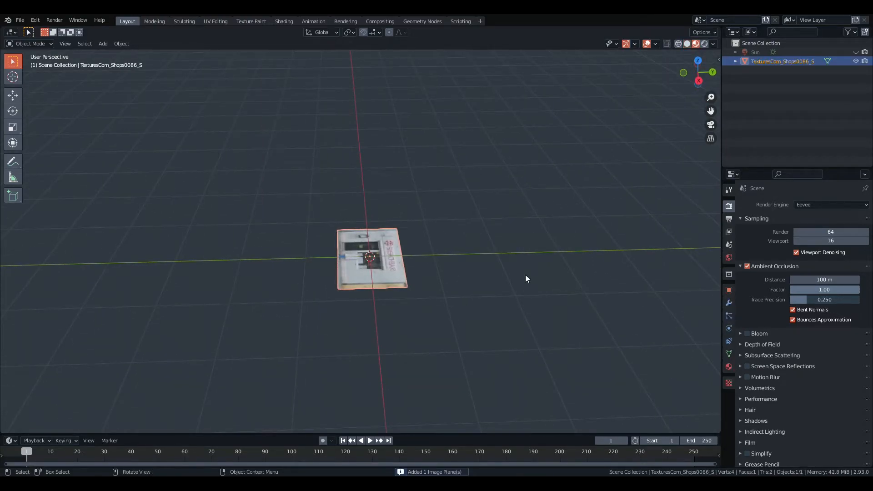
{"action": "key", "text": "r"}
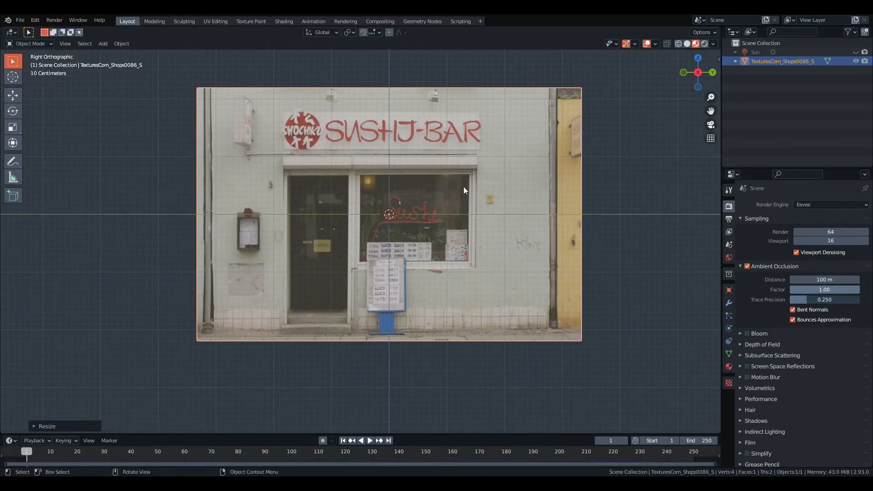
{"action": "left_click", "coordinate": [656, 212]}
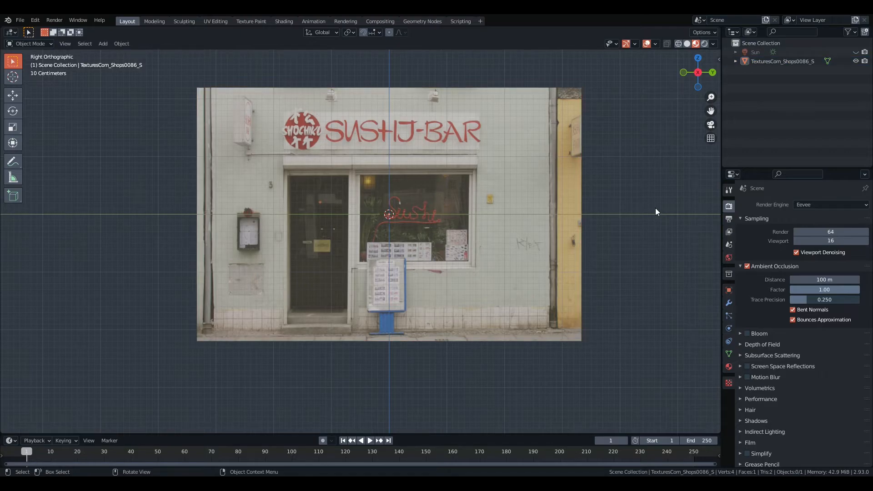
- Edit the sushi-bar plane's mesh and add a vertical loop cut along the outer side of the door frame, nearest the menu box
{"action": "left_click", "coordinate": [257, 145]}
{"action": "key", "text": "Tab"}
{"action": "key", "text": "alt+a"}
{"action": "scroll", "coordinate": [253, 170], "scroll_direction": "up", "scroll_amount": 2}
{"action": "scroll", "coordinate": [268, 161], "scroll_direction": "down", "scroll_amount": 1}
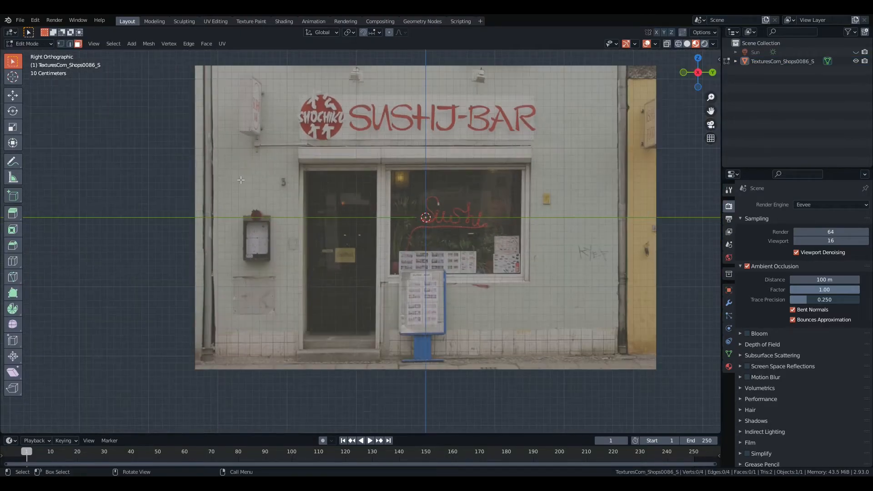
{"action": "middle_click_drag", "start_coordinate": [420, 222], "coordinate": [404, 239], "text": "shift"}
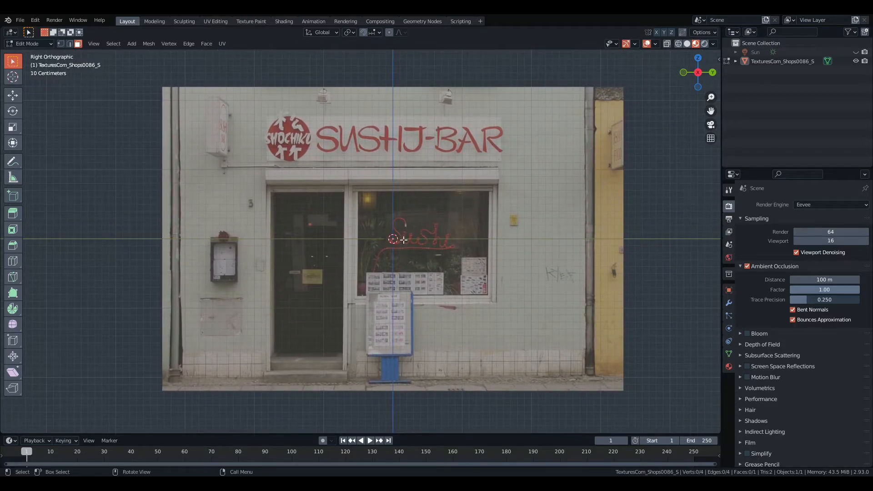
{"action": "key", "text": "ctrl+r"}
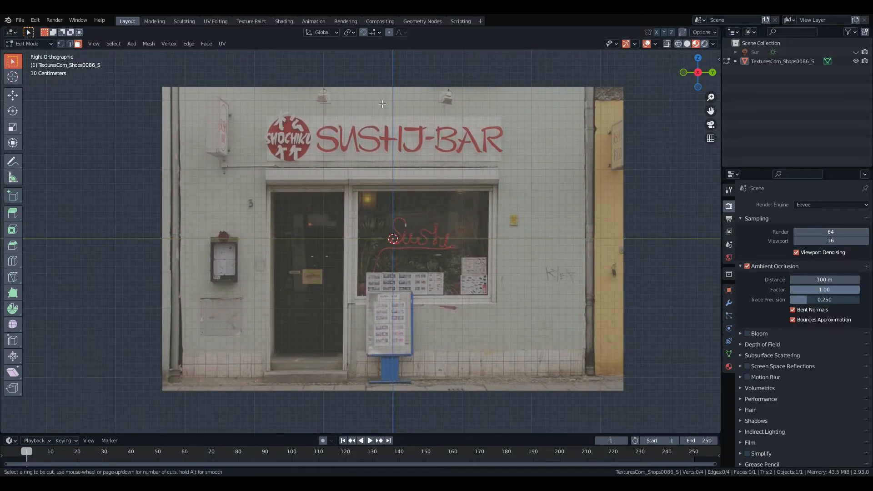
{"action": "left_click", "coordinate": [367, 102]}
{"action": "left_click", "coordinate": [241, 134]}
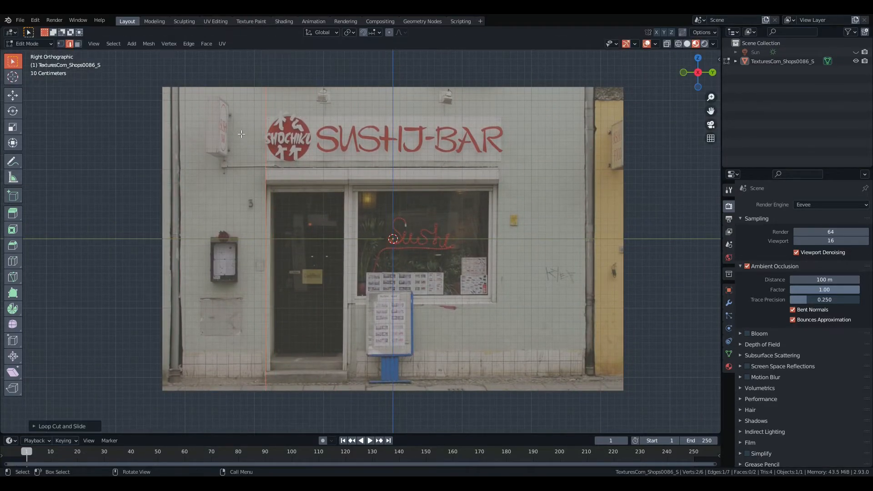
- Add a second vertical loop cut and slide it to the door's edge nearest the window
{"action": "key", "text": "ctrl+r"}
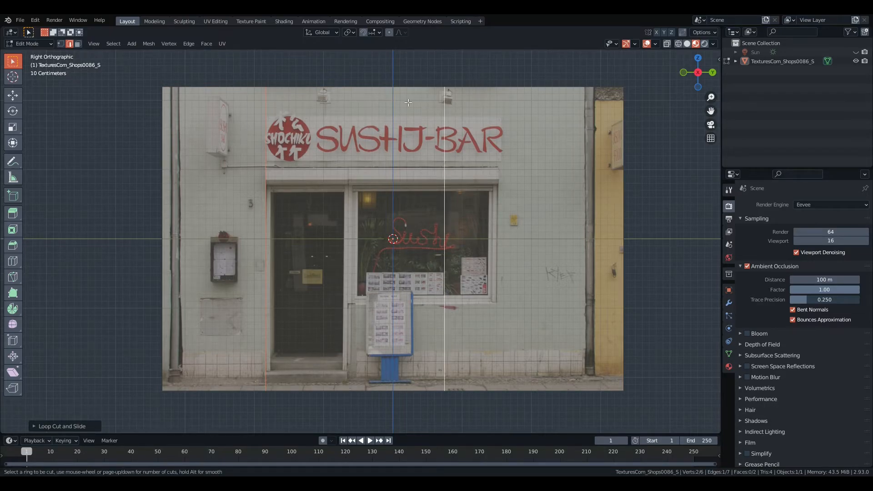
{"action": "left_click", "coordinate": [423, 101]}
{"action": "left_click", "coordinate": [395, 105]}
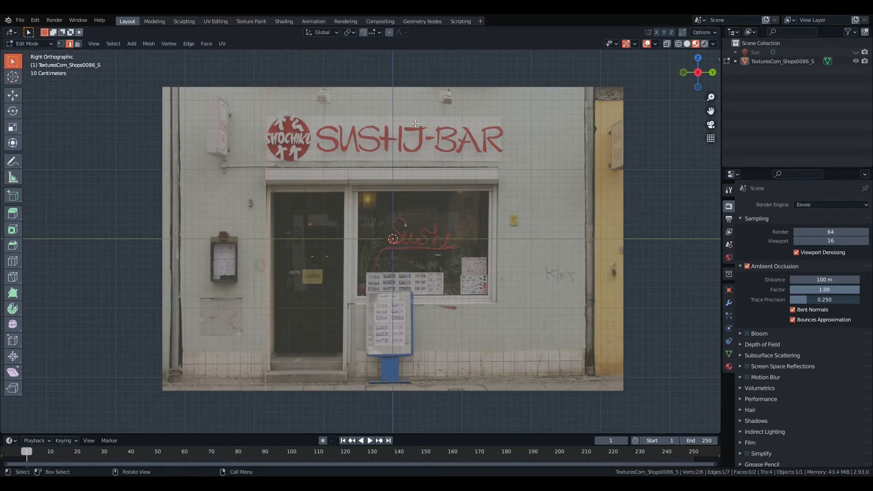
{"action": "key", "text": "g"}
{"action": "key", "text": "g"}
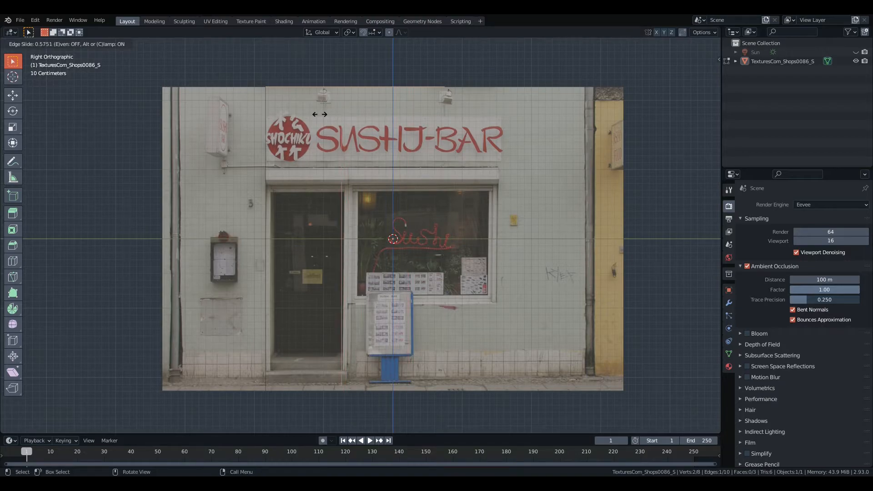
{"action": "left_click", "coordinate": [318, 116]}
- Add two vertical loop cuts at the window's far side, one along the shutter box end and one along the window frame
{"action": "key", "text": "ctrl+r"}
{"action": "left_click", "coordinate": [464, 96]}
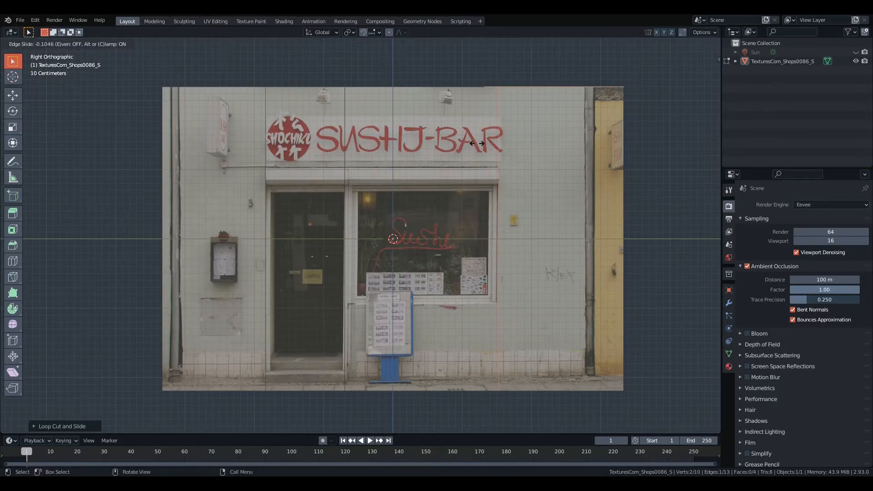
{"action": "left_click", "coordinate": [481, 141]}
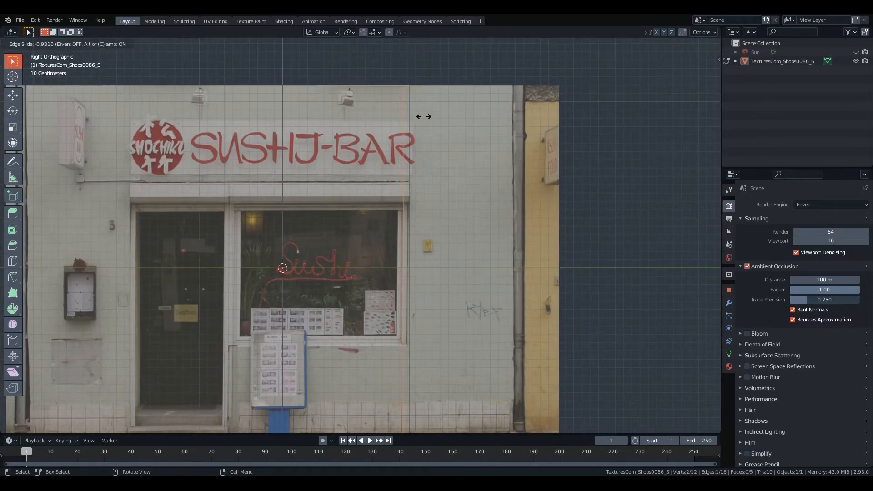
{"action": "left_click", "coordinate": [423, 116]}
{"action": "scroll", "coordinate": [420, 123], "scroll_direction": "up", "scroll_amount": 6}
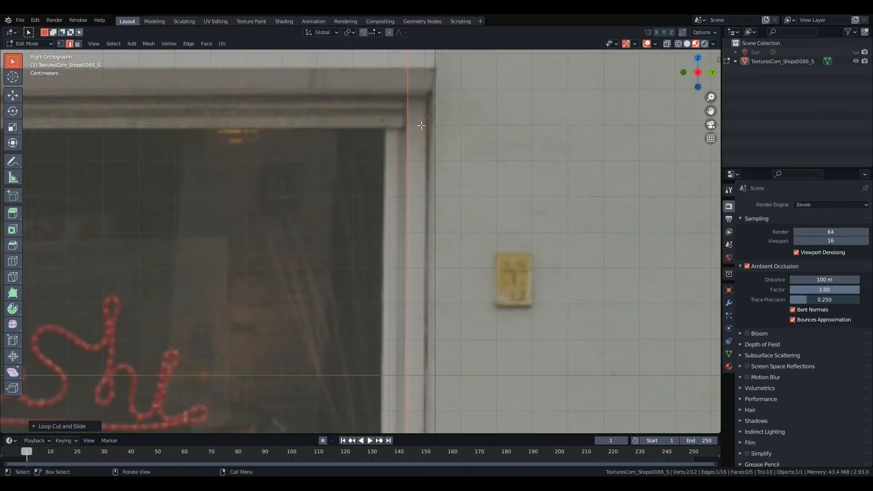
{"action": "scroll", "coordinate": [397, 153], "scroll_direction": "down", "scroll_amount": 6}
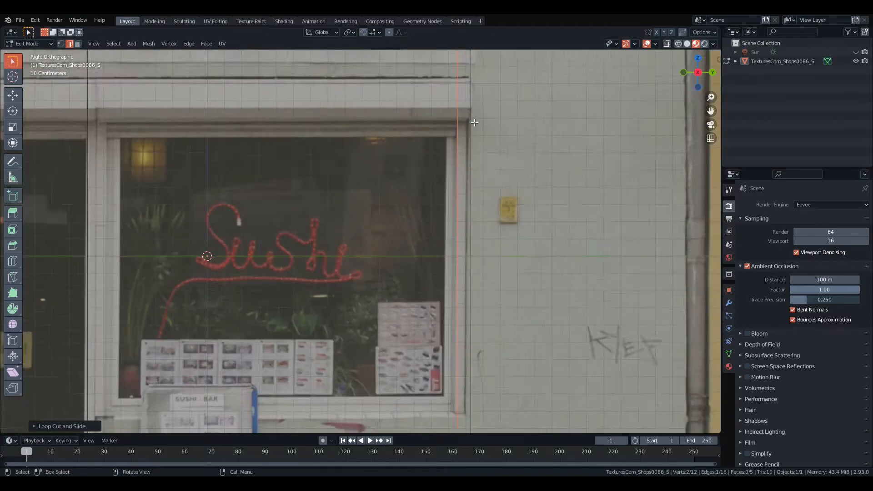
- Add a vertical loop cut along the window frame's edge beside the door post
{"action": "key", "text": "ctrl+r"}
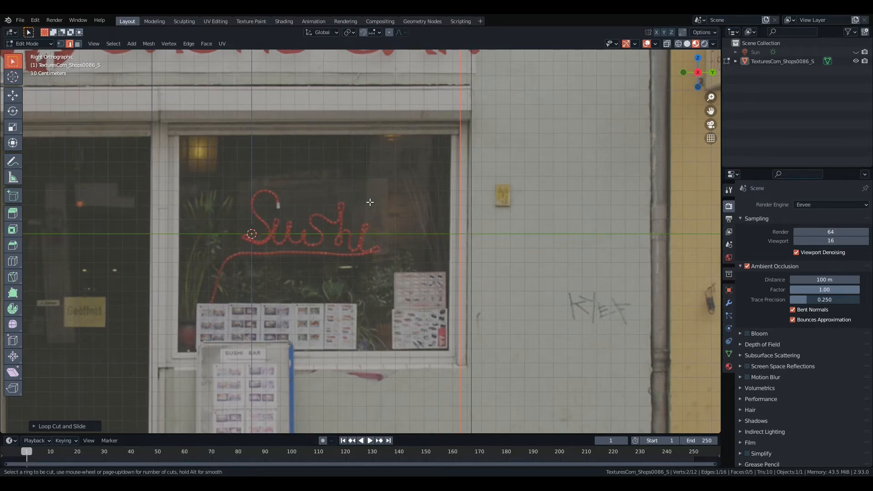
{"action": "scroll", "coordinate": [365, 194], "scroll_direction": "down", "scroll_amount": 3}
{"action": "scroll", "coordinate": [381, 99], "scroll_direction": "up", "scroll_amount": 2}
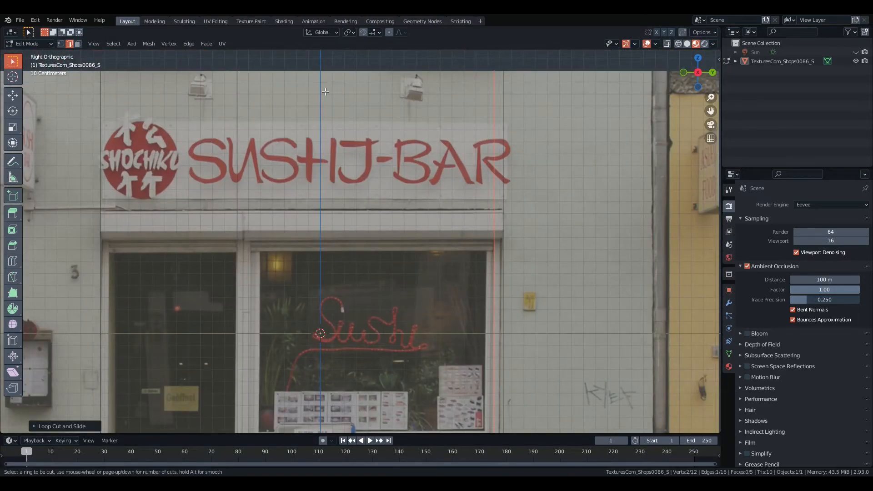
{"action": "left_click", "coordinate": [366, 84]}
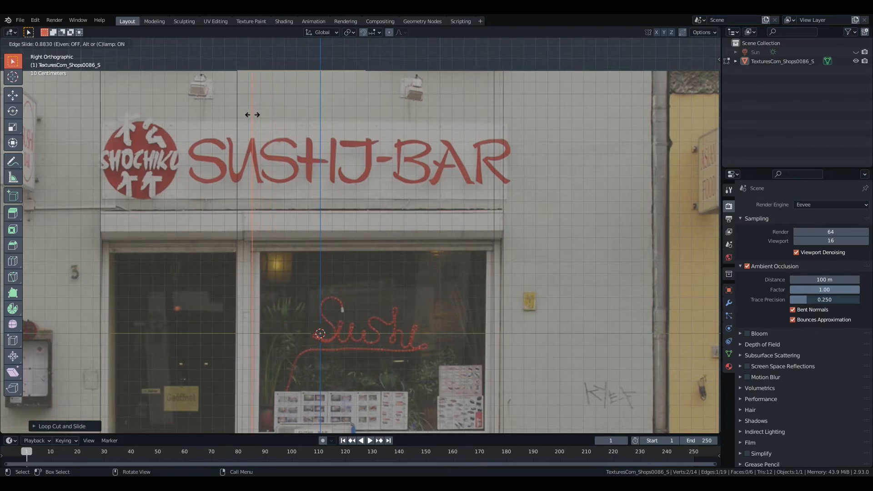
{"action": "left_click", "coordinate": [251, 115]}
- Add a horizontal loop cut along the upper edge of the shutter box above the door and window
{"action": "scroll", "coordinate": [338, 104], "scroll_direction": "down", "scroll_amount": 5}
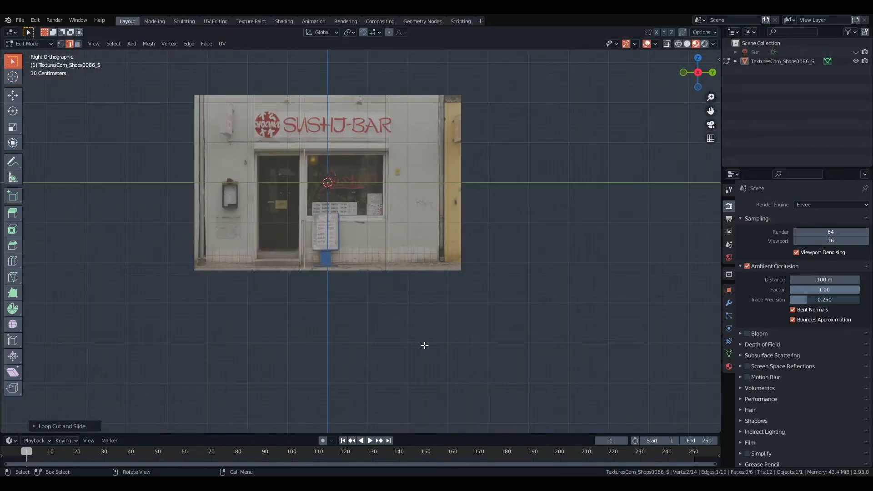
{"action": "scroll", "coordinate": [424, 346], "scroll_direction": "down", "scroll_amount": 3}
{"action": "scroll", "coordinate": [363, 235], "scroll_direction": "up", "scroll_amount": 5}
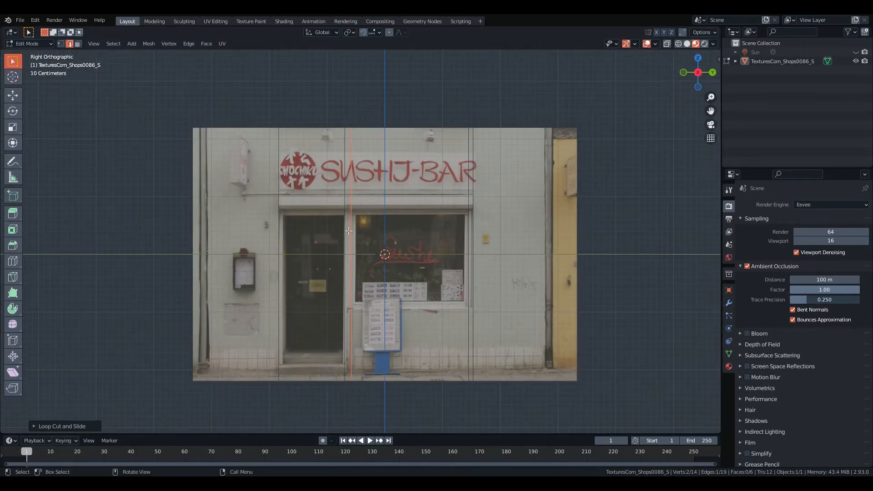
{"action": "scroll", "coordinate": [352, 234], "scroll_direction": "down", "scroll_amount": 4}
{"action": "scroll", "coordinate": [379, 232], "scroll_direction": "up", "scroll_amount": 5}
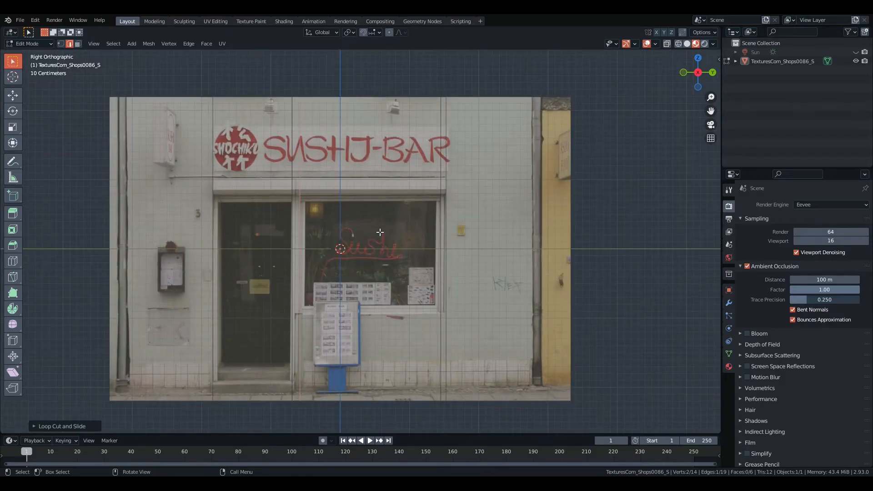
{"action": "scroll", "coordinate": [316, 203], "scroll_direction": "up", "scroll_amount": 6}
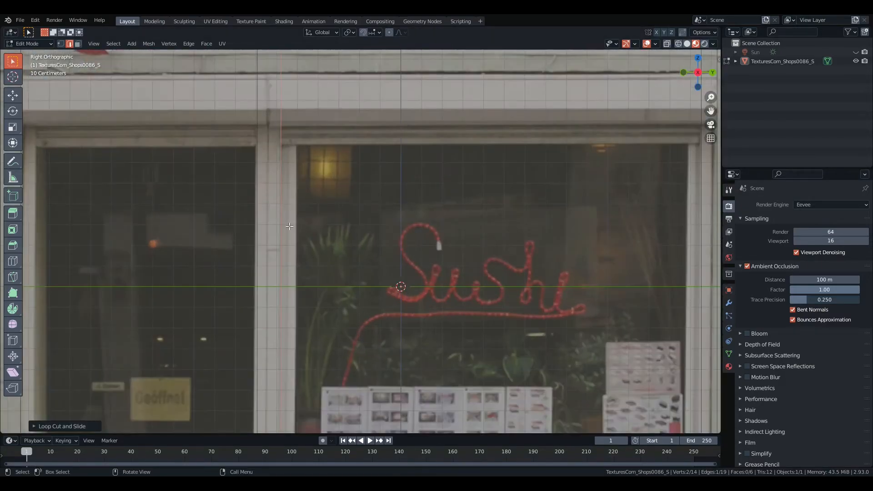
{"action": "scroll", "coordinate": [384, 209], "scroll_direction": "down", "scroll_amount": 5}
{"action": "key", "text": "ctrl+r"}
{"action": "left_click", "coordinate": [456, 232]}
{"action": "left_click", "coordinate": [452, 147]}
- Add horizontal loop cuts just beneath the window sill and near the foot of the facade
{"action": "key", "text": "ctrl+r"}
{"action": "left_click", "coordinate": [480, 249]}
{"action": "left_click", "coordinate": [480, 279]}
{"action": "key", "text": "ctrl+r"}
{"action": "left_click", "coordinate": [481, 374]}
{"action": "left_click", "coordinate": [482, 364]}
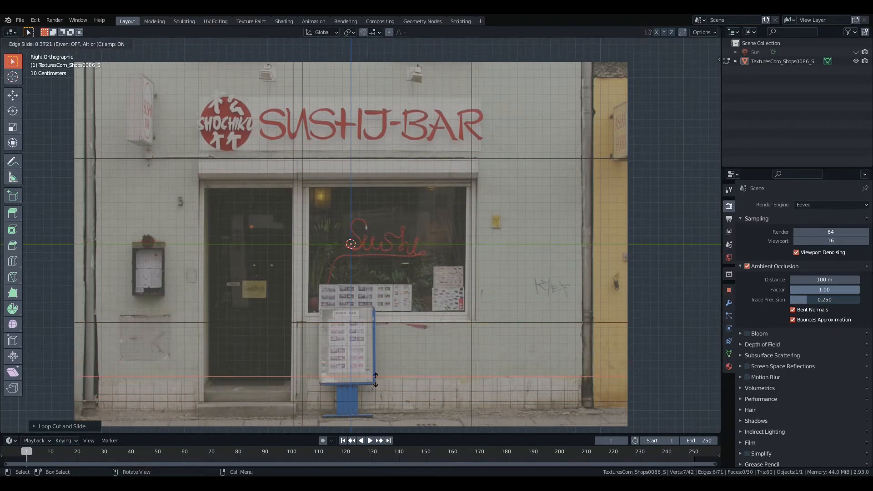
- Add a horizontal loop cut beneath the shutter box and a vertical one where the yellow neighbouring facade begins
{"action": "key", "text": "ctrl+r"}
{"action": "left_click", "coordinate": [72, 180]}
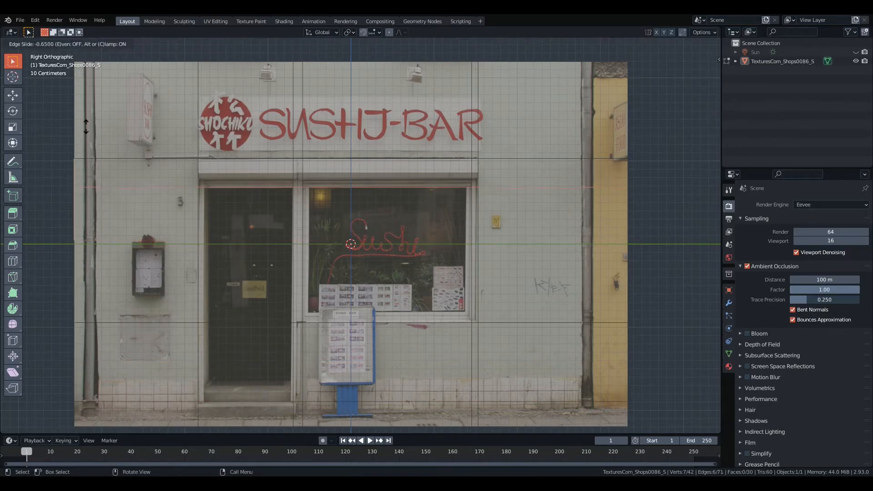
{"action": "left_click", "coordinate": [236, 246]}
{"action": "key", "text": "ctrl+r"}
{"action": "left_click", "coordinate": [568, 175]}
{"action": "left_click", "coordinate": [609, 150]}
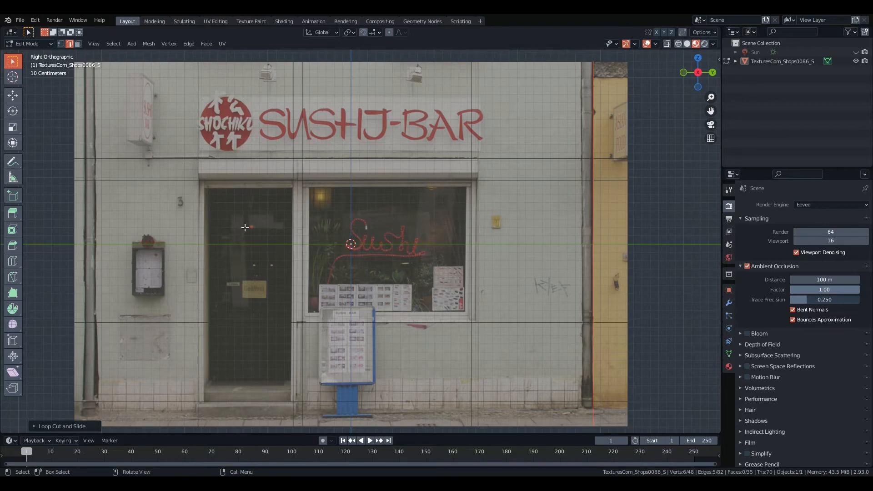
{"action": "key", "text": "3"}
{"action": "left_click", "coordinate": [333, 226]}
{"action": "left_click", "coordinate": [539, 248]}
{"action": "left_click", "coordinate": [609, 259]}
{"action": "key", "text": "2"}
{"action": "left_click", "coordinate": [589, 271]}
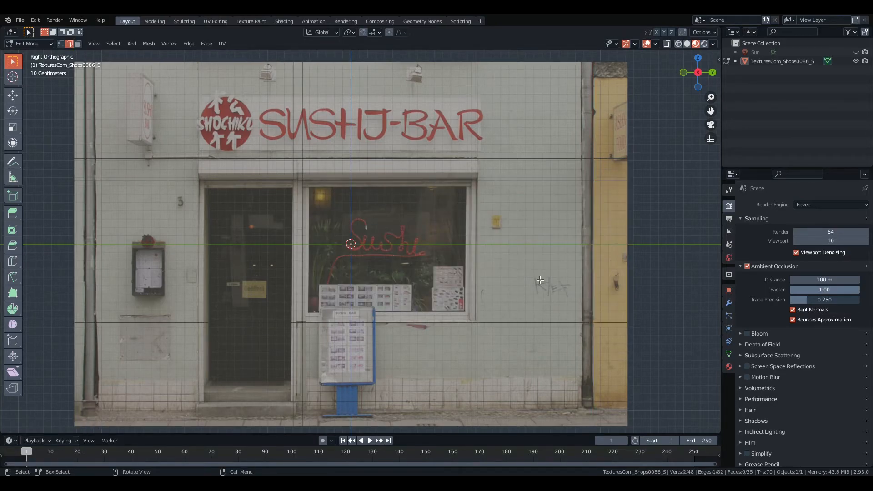
{"action": "left_click", "coordinate": [329, 238]}
{"action": "left_click", "coordinate": [421, 287]}
- Add vertical and horizontal loop cuts that outline the window glass inside its frame
{"action": "scroll", "coordinate": [423, 286], "scroll_direction": "up", "scroll_amount": 4}
{"action": "key", "text": "ctrl+r"}
{"action": "left_click", "coordinate": [343, 236]}
{"action": "left_click", "coordinate": [505, 267]}
{"action": "key", "text": "ctrl+r"}
{"action": "left_click", "coordinate": [172, 96]}
{"action": "key", "text": "ctrl+r"}
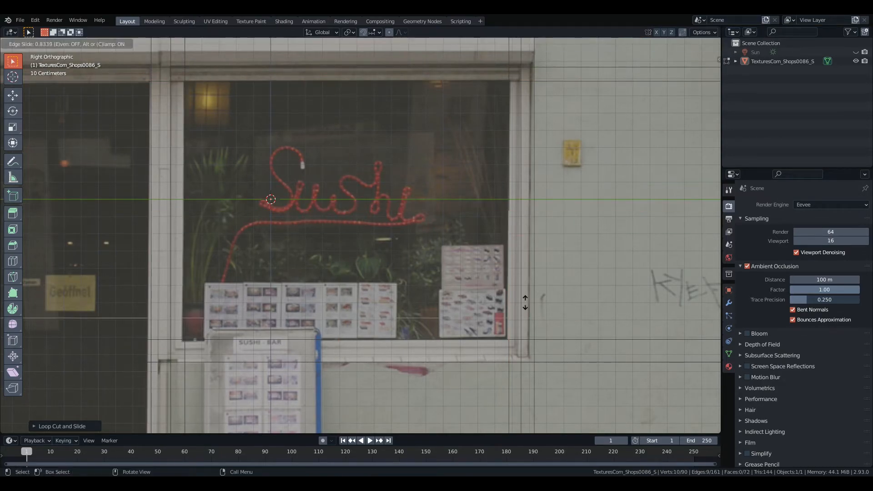
{"action": "left_click", "coordinate": [483, 349]}
- Select the window glass face from a perspective view of the shopfront
{"action": "middle_click_drag", "start_coordinate": [536, 350], "coordinate": [279, 152]}
{"action": "scroll", "coordinate": [366, 251], "scroll_direction": "down", "scroll_amount": 4}
{"action": "scroll", "coordinate": [324, 262], "scroll_direction": "up", "scroll_amount": 3}
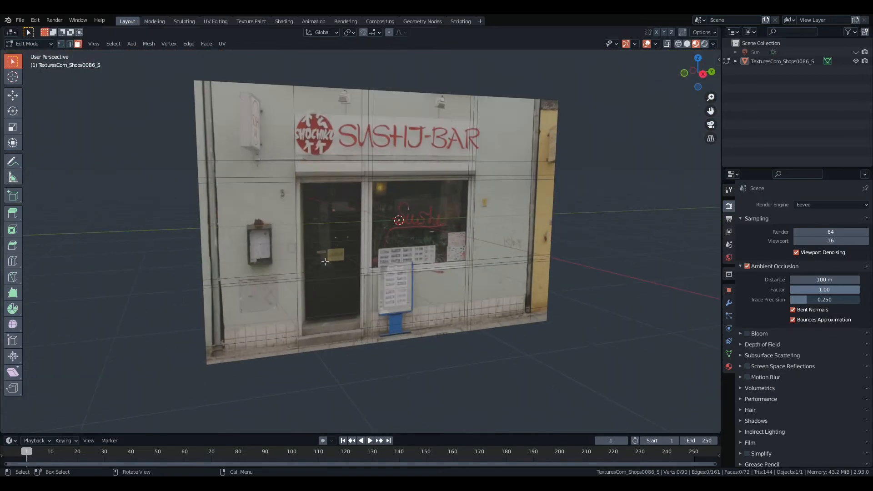
{"action": "scroll", "coordinate": [396, 272], "scroll_direction": "up", "scroll_amount": 4}
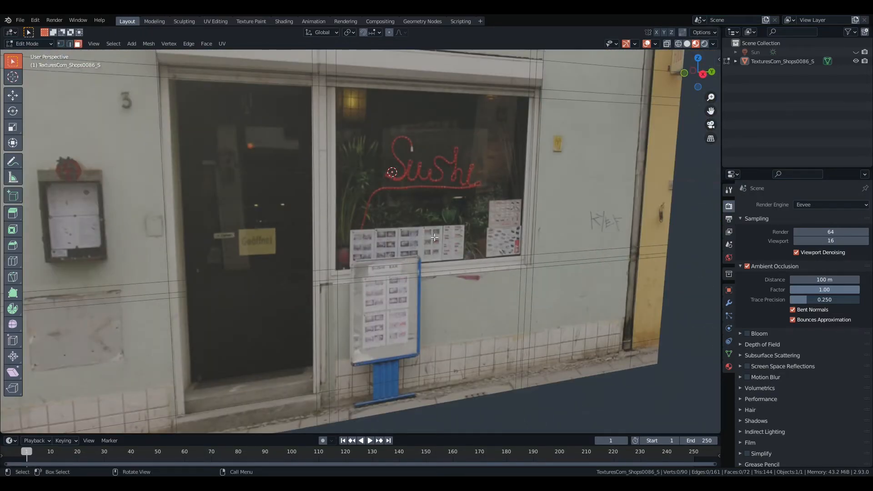
{"action": "left_click", "coordinate": [435, 237]}
{"action": "scroll", "coordinate": [392, 318], "scroll_direction": "down", "scroll_amount": 5}
{"action": "middle_click_drag", "start_coordinate": [392, 316], "coordinate": [405, 198]}
{"action": "scroll", "coordinate": [432, 255], "scroll_direction": "down", "scroll_amount": 2}
{"action": "scroll", "coordinate": [436, 256], "scroll_direction": "up", "scroll_amount": 3}
{"action": "scroll", "coordinate": [366, 281], "scroll_direction": "up", "scroll_amount": 2}
- Add all the door faces to the window selection and extrude them inward about 0.15 m along the X axis
{"action": "left_click", "coordinate": [272, 213], "text": "shift"}
{"action": "left_click", "coordinate": [274, 315], "text": "shift"}
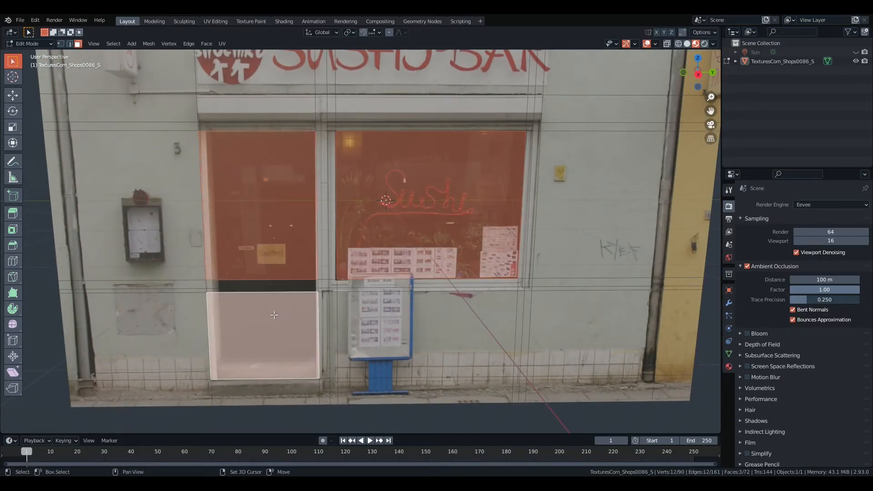
{"action": "left_click", "coordinate": [278, 289], "text": "shift"}
{"action": "left_click", "coordinate": [282, 283], "text": "shift"}
{"action": "middle_click_drag", "start_coordinate": [356, 286], "coordinate": [435, 316]}
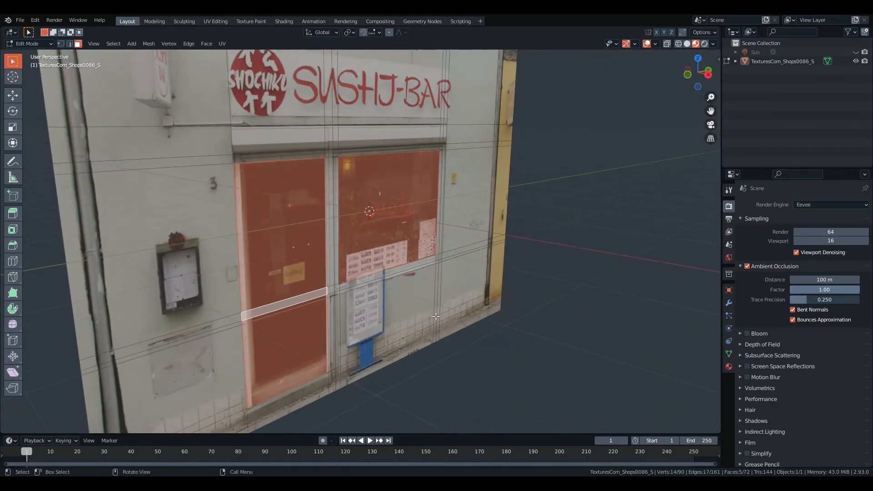
{"action": "left_click", "coordinate": [301, 155], "text": "shift"}
{"action": "key", "text": "e"}
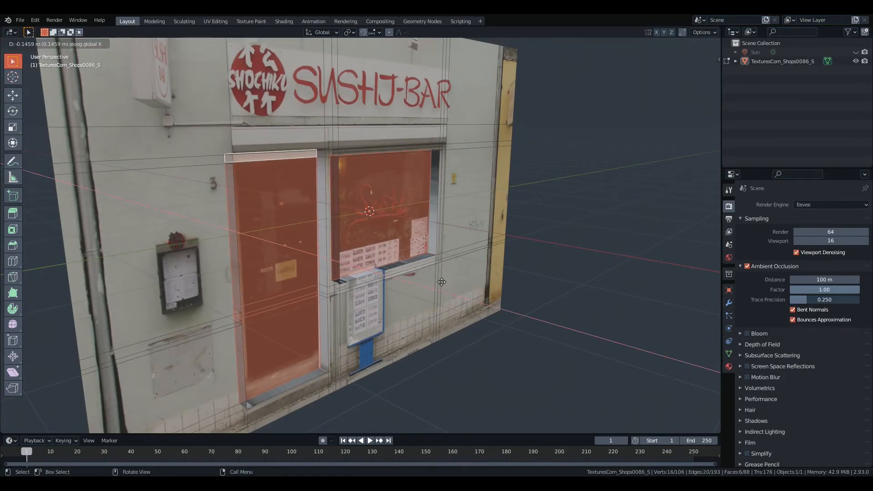
{"action": "left_click", "coordinate": [445, 281]}
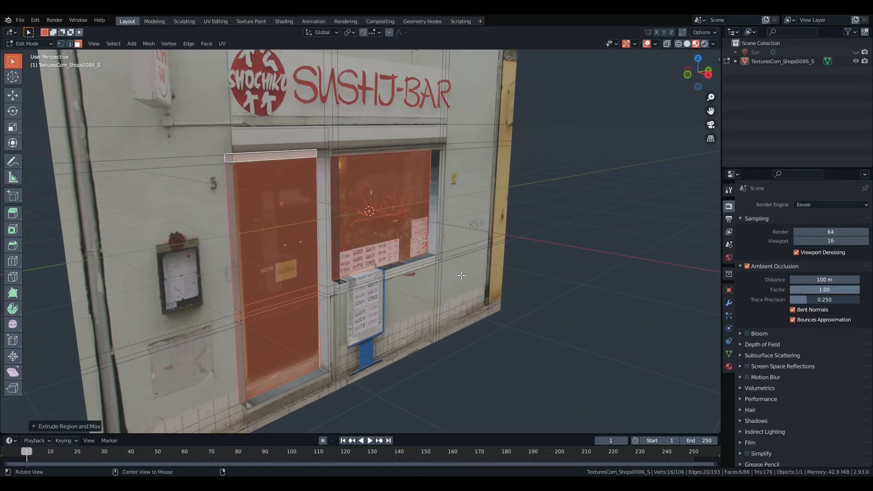
- Turn off Show Backface in the sushi-bar facade's material settings and check the recessed door and window
{"action": "middle_click_drag", "start_coordinate": [446, 281], "coordinate": [409, 255]}
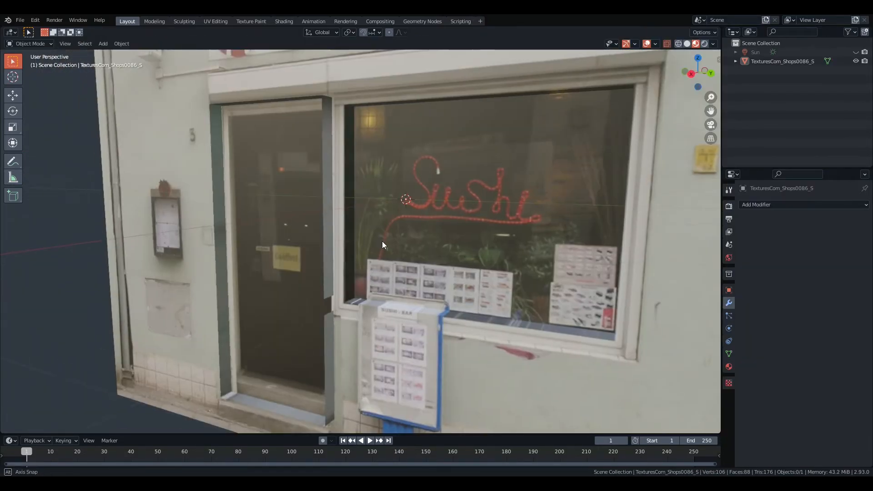
{"action": "middle_click_drag", "start_coordinate": [382, 245], "coordinate": [347, 296]}
{"action": "scroll", "coordinate": [336, 304], "scroll_direction": "up", "scroll_amount": 5}
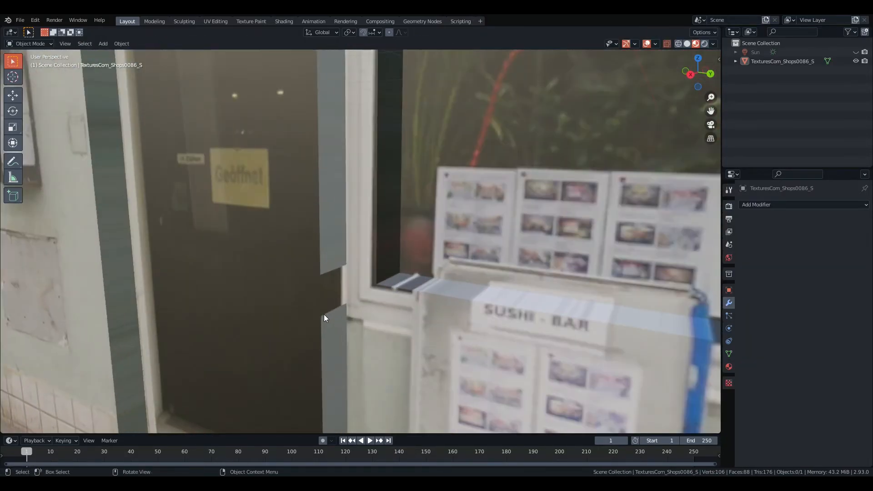
{"action": "scroll", "coordinate": [336, 305], "scroll_direction": "down", "scroll_amount": 5}
{"action": "middle_click_drag", "start_coordinate": [340, 332], "coordinate": [334, 132]}
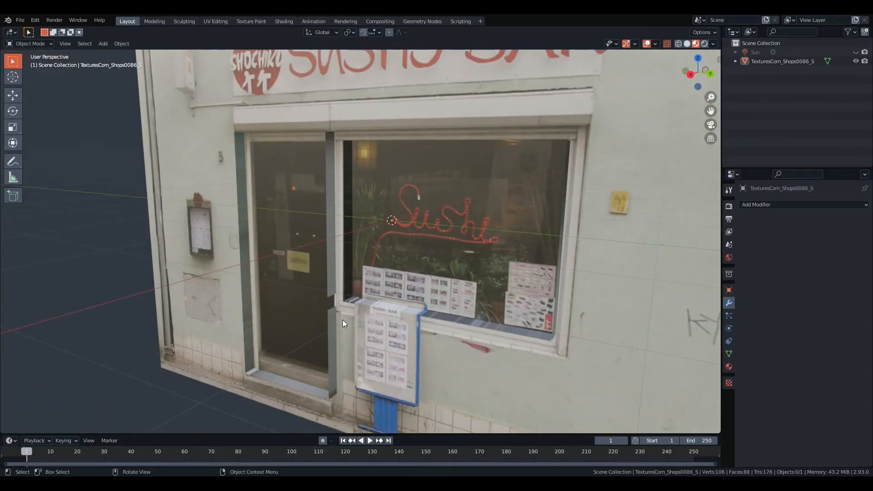
{"action": "left_click", "coordinate": [590, 342]}
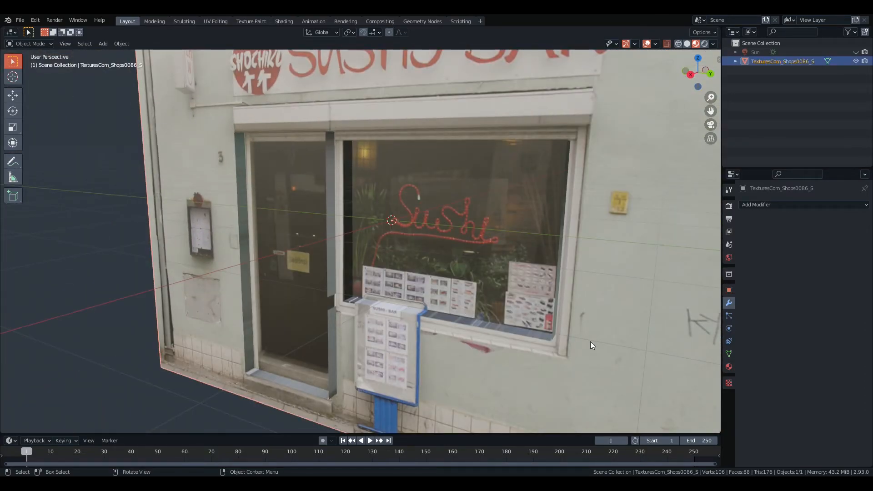
{"action": "left_click", "coordinate": [728, 366]}
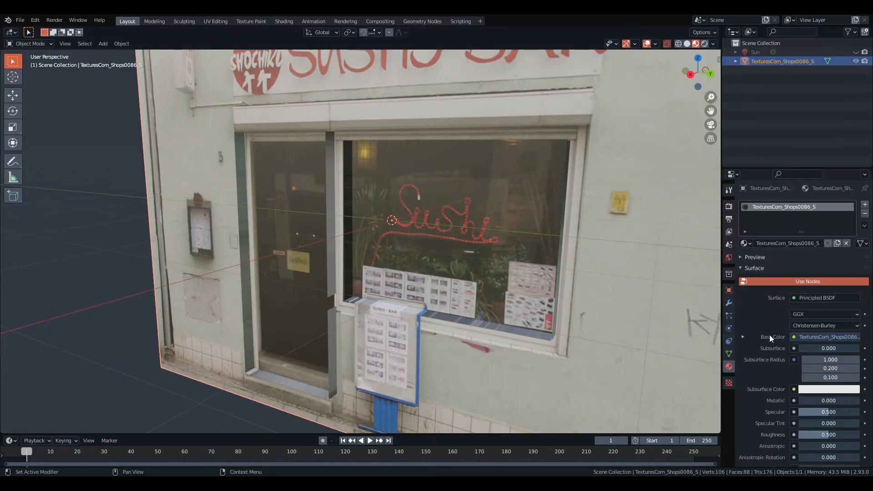
{"action": "scroll", "coordinate": [768, 337], "scroll_direction": "down", "scroll_amount": 15}
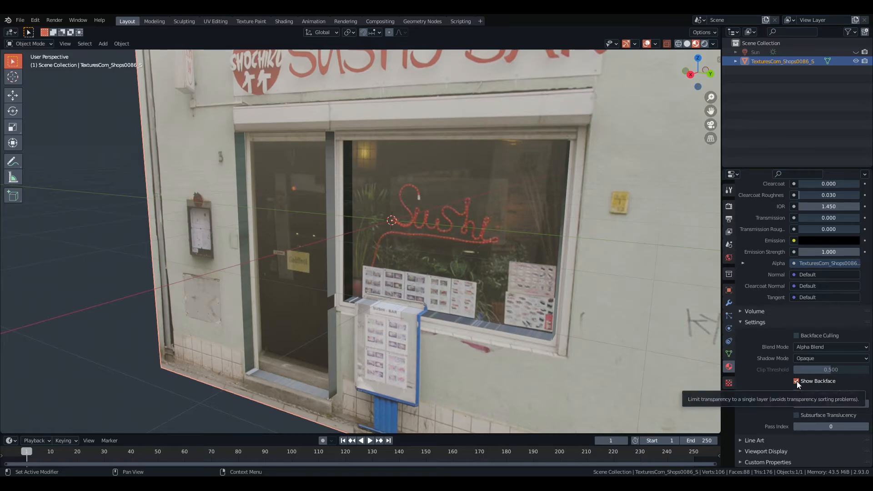
{"action": "left_click", "coordinate": [797, 381]}
{"action": "middle_click_drag", "start_coordinate": [609, 263], "coordinate": [397, 187]}
{"action": "scroll", "coordinate": [425, 198], "scroll_direction": "up", "scroll_amount": 4}
{"action": "scroll", "coordinate": [365, 181], "scroll_direction": "down", "scroll_amount": 5}
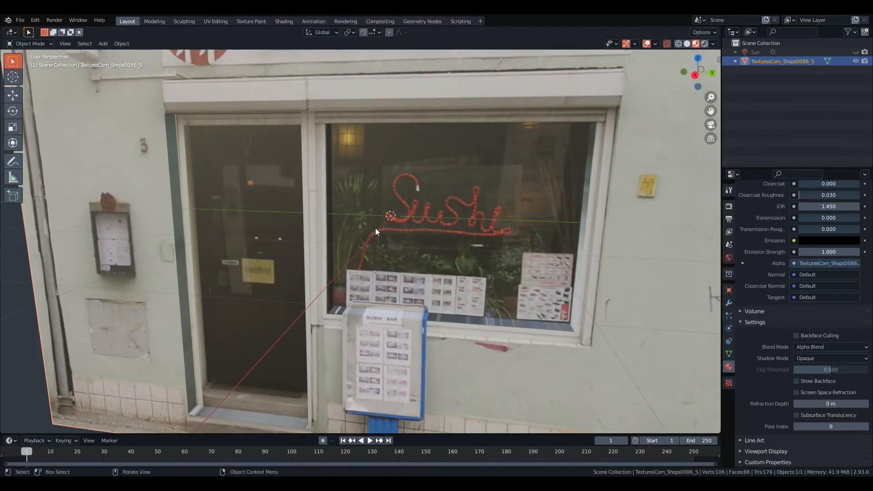
- Select the faces of the window frame on all sides of the glass and extrude them inward about 0.04 m along X
{"action": "key", "text": "Tab"}
{"action": "key", "text": "KP_3"}
{"action": "scroll", "coordinate": [502, 234], "scroll_direction": "up", "scroll_amount": 2}
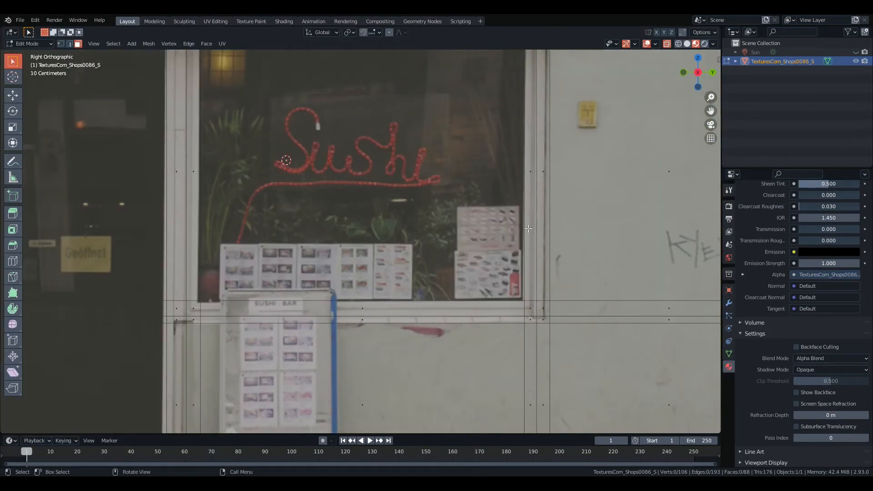
{"action": "left_click", "coordinate": [535, 168]}
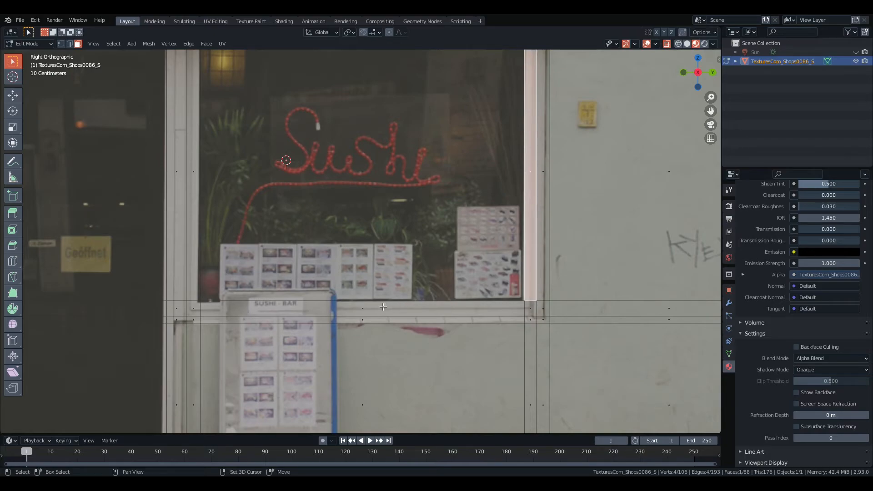
{"action": "left_click", "coordinate": [385, 306], "text": "shift"}
{"action": "left_click", "coordinate": [201, 291], "text": "shift"}
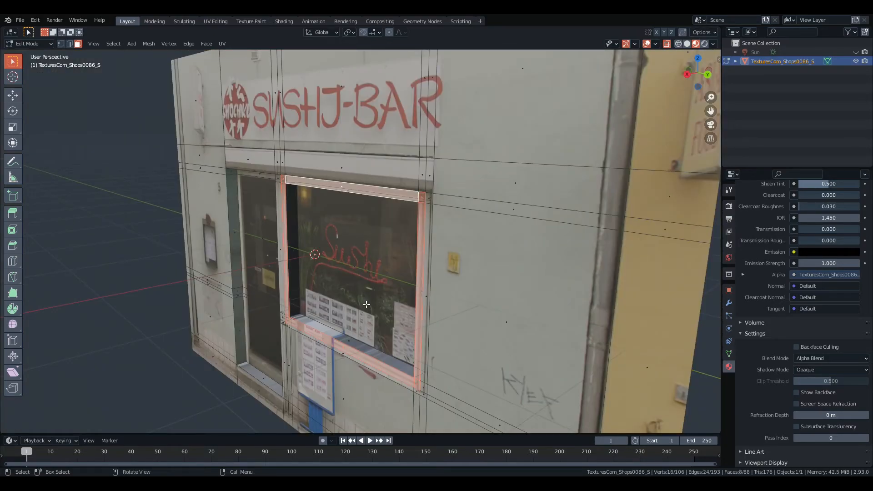
{"action": "key", "text": "e"}
{"action": "key", "text": "x"}
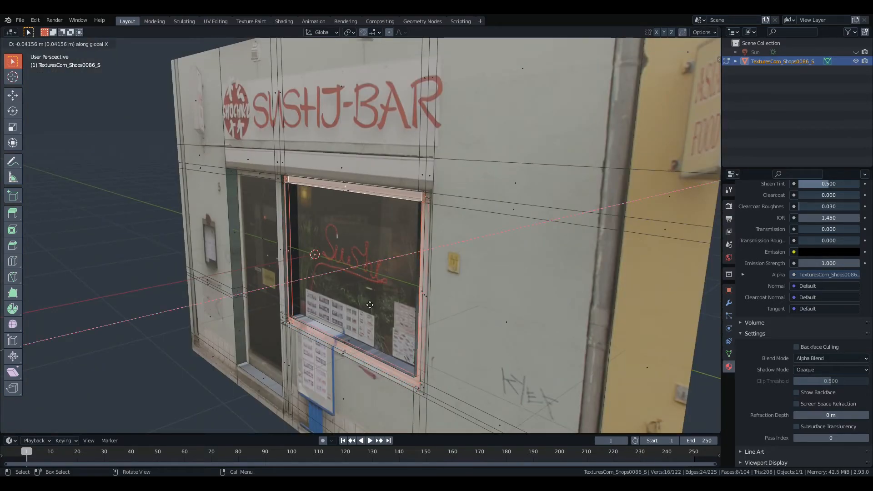
{"action": "left_click", "coordinate": [371, 303]}
{"action": "middle_click_drag", "start_coordinate": [371, 303], "coordinate": [440, 296]}
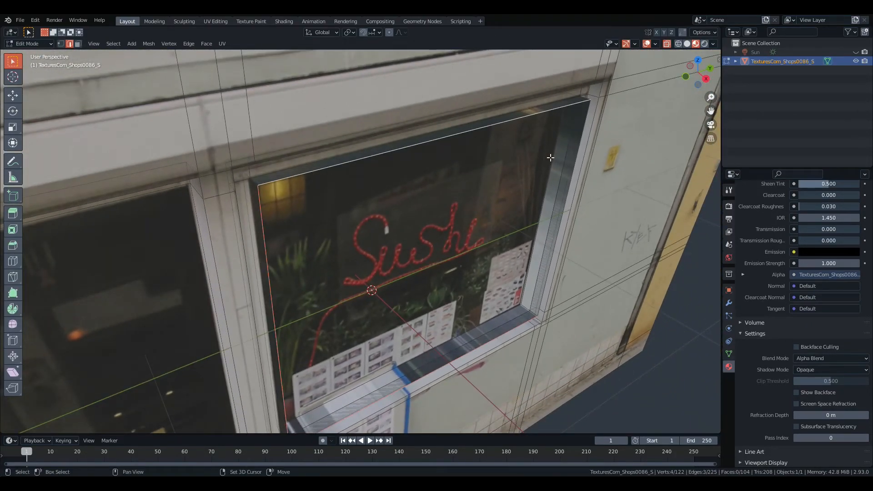
- Select the four inner edges around the window opening and delete them
{"action": "middle_click_drag", "start_coordinate": [577, 164], "coordinate": [548, 164]}
{"action": "left_click", "coordinate": [619, 161], "text": "shift"}
{"action": "left_click", "coordinate": [616, 162], "text": "shift"}
{"action": "key", "text": "z"}
{"action": "key", "text": "x"}
{"action": "left_click", "coordinate": [611, 166]}
{"action": "mouse_move", "coordinate": [611, 167]}
{"action": "middle_mouse_down"}
{"action": "mouse_move", "coordinate": [599, 207]}
{"action": "mouse_move", "coordinate": [577, 177]}
{"action": "middle_mouse_up"}
{"action": "key", "text": "Tab"}
{"action": "scroll", "coordinate": [432, 146], "scroll_direction": "down", "scroll_amount": 2}
{"action": "middle_click_drag", "start_coordinate": [423, 194], "coordinate": [392, 193]}
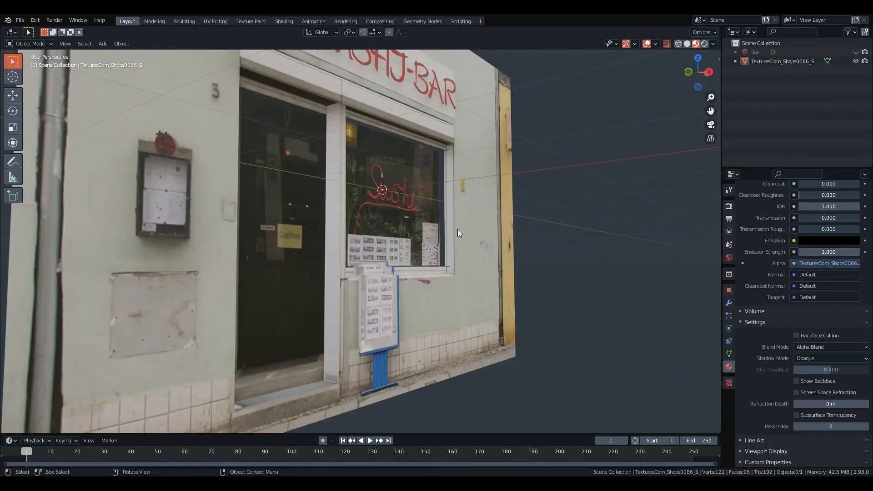
- Select the faces of the shutter box above the door and window and extrude them outward about 0.18 m along X
{"action": "scroll", "coordinate": [461, 233], "scroll_direction": "down", "scroll_amount": 4}
{"action": "middle_click_drag", "start_coordinate": [432, 234], "coordinate": [338, 207]}
{"action": "scroll", "coordinate": [338, 183], "scroll_direction": "up", "scroll_amount": 4}
{"action": "key", "text": "Tab"}
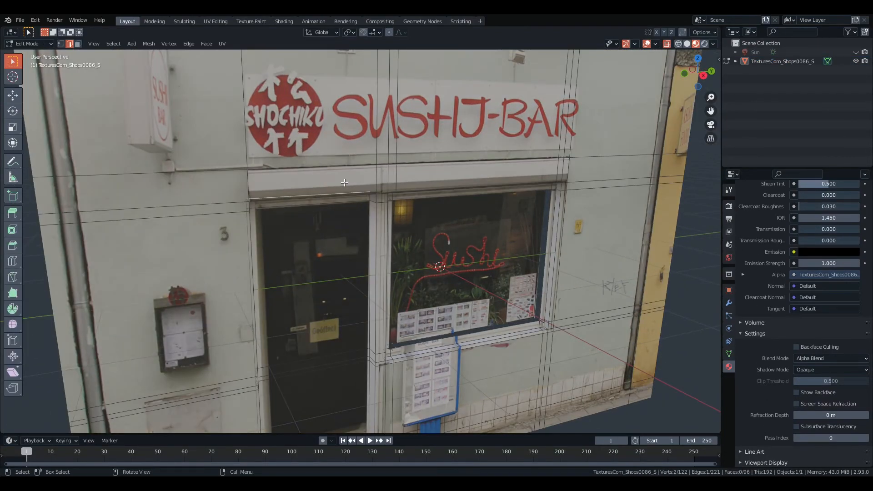
{"action": "left_click", "coordinate": [345, 182]}
{"action": "left_click", "coordinate": [388, 179], "text": "shift"}
{"action": "left_click_drag", "start_coordinate": [573, 161], "coordinate": [387, 184], "text": "shift"}
{"action": "middle_click_drag", "start_coordinate": [552, 193], "coordinate": [485, 250]}
{"action": "key", "text": "e"}
{"action": "key", "text": "x"}
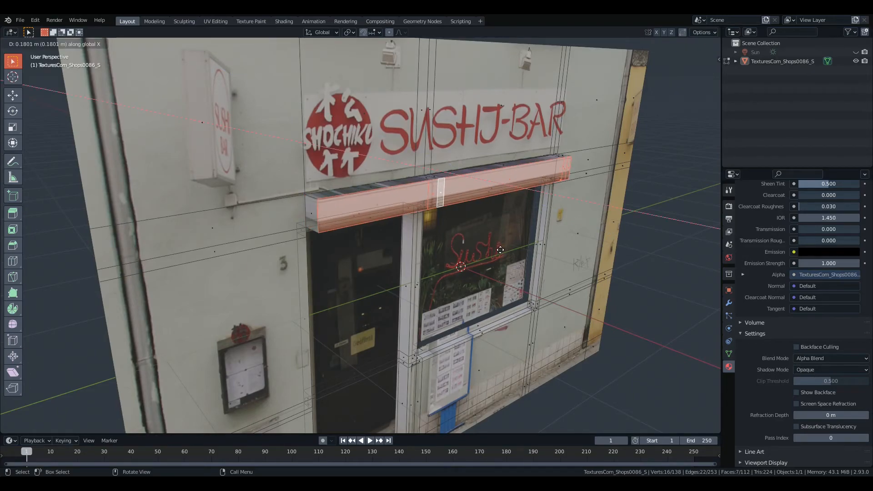
{"action": "left_click", "coordinate": [501, 251]}
{"action": "key", "text": "Tab"}
- Examine the wall menu case, door threshold and standing menu board up close in perspective
{"action": "scroll", "coordinate": [389, 247], "scroll_direction": "down", "scroll_amount": 4}
{"action": "middle_click_drag", "start_coordinate": [524, 250], "coordinate": [414, 265]}
{"action": "left_click", "coordinate": [389, 247]}
{"action": "scroll", "coordinate": [387, 251], "scroll_direction": "up", "scroll_amount": 4}
{"action": "scroll", "coordinate": [322, 237], "scroll_direction": "up", "scroll_amount": 6}
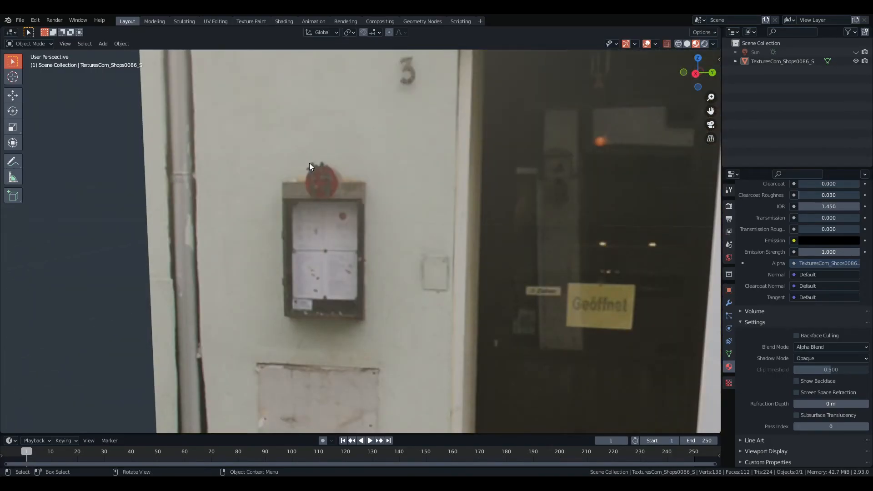
{"action": "scroll", "coordinate": [290, 241], "scroll_direction": "down", "scroll_amount": 6}
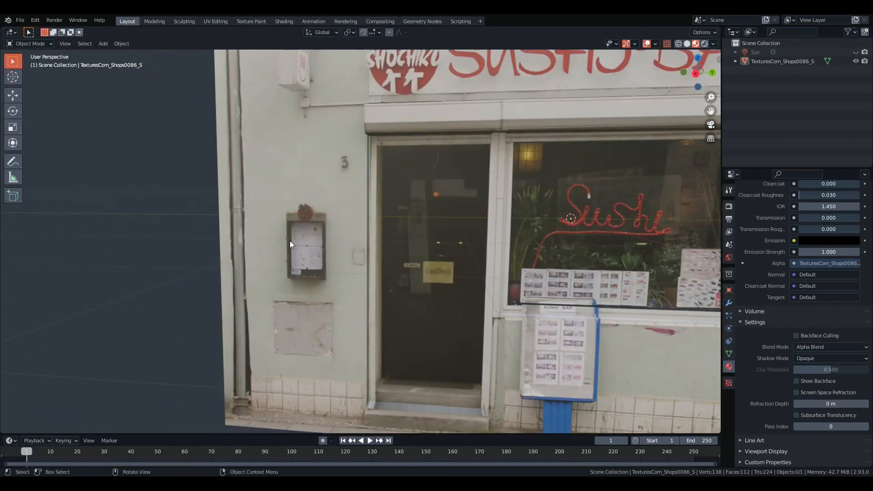
{"action": "scroll", "coordinate": [309, 259], "scroll_direction": "up", "scroll_amount": 5}
{"action": "middle_click_drag", "start_coordinate": [309, 258], "coordinate": [479, 305]}
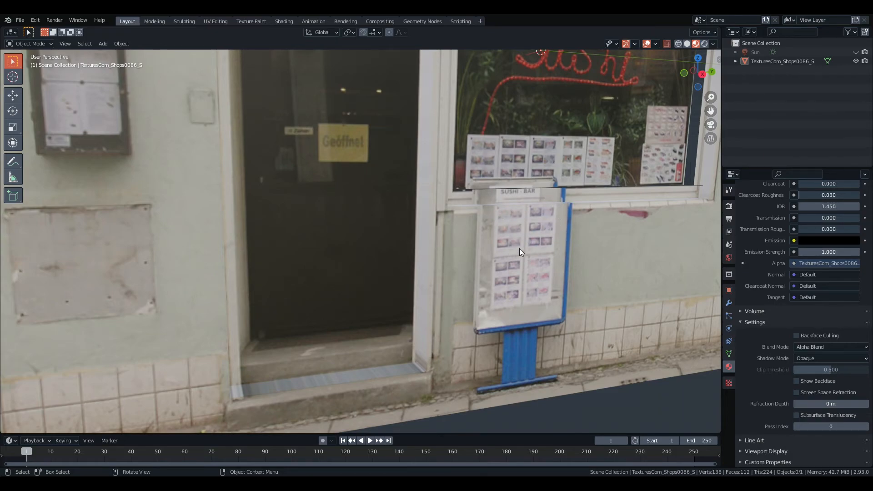
{"action": "scroll", "coordinate": [514, 252], "scroll_direction": "down", "scroll_amount": 3}
{"action": "middle_click_drag", "start_coordinate": [507, 236], "coordinate": [410, 234]}
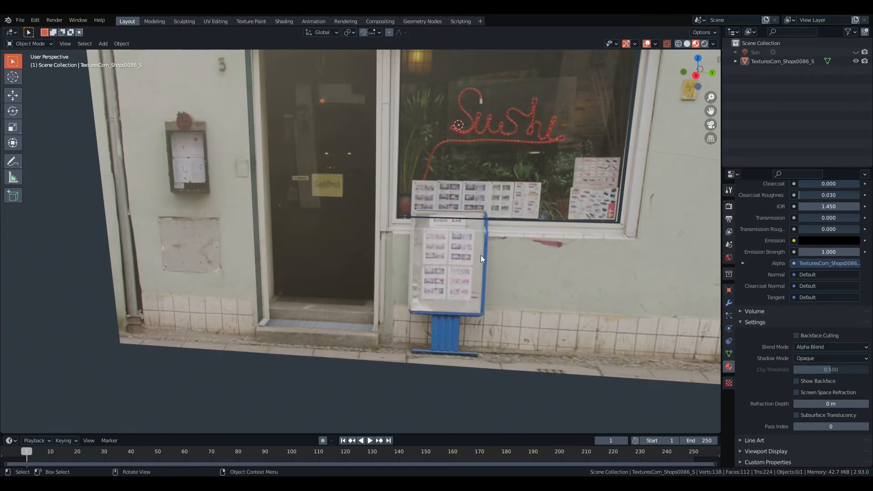
{"action": "scroll", "coordinate": [481, 255], "scroll_direction": "down", "scroll_amount": 5}
{"action": "middle_click_drag", "start_coordinate": [400, 173], "coordinate": [481, 199]}
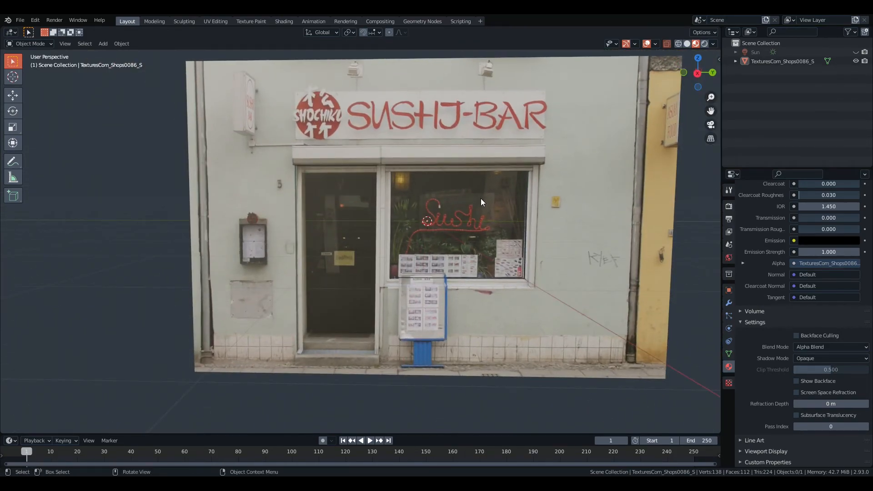
- Examine the menu board, hanging sign and remaining facade details from the straight-on orthographic view
{"action": "key", "text": "KP_3"}
{"action": "scroll", "coordinate": [447, 287], "scroll_direction": "up", "scroll_amount": 6}
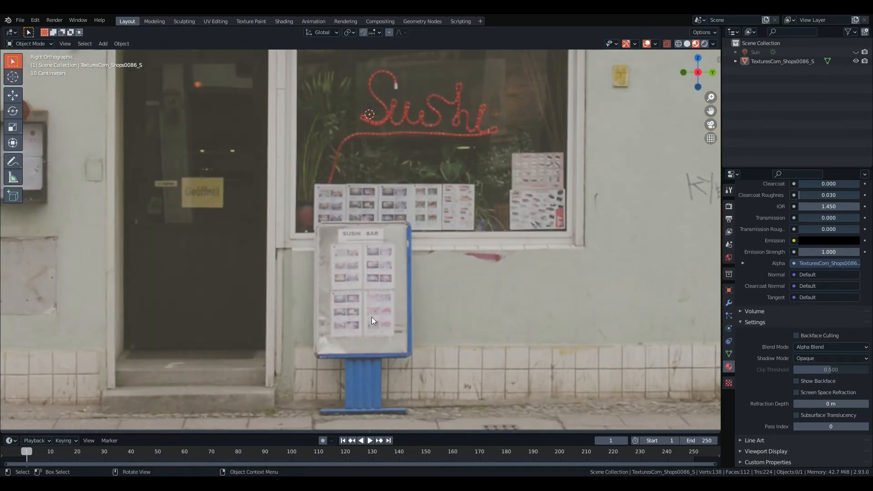
{"action": "scroll", "coordinate": [363, 312], "scroll_direction": "down", "scroll_amount": 3}
{"action": "scroll", "coordinate": [585, 136], "scroll_direction": "up", "scroll_amount": 4}
{"action": "scroll", "coordinate": [548, 154], "scroll_direction": "down", "scroll_amount": 5}
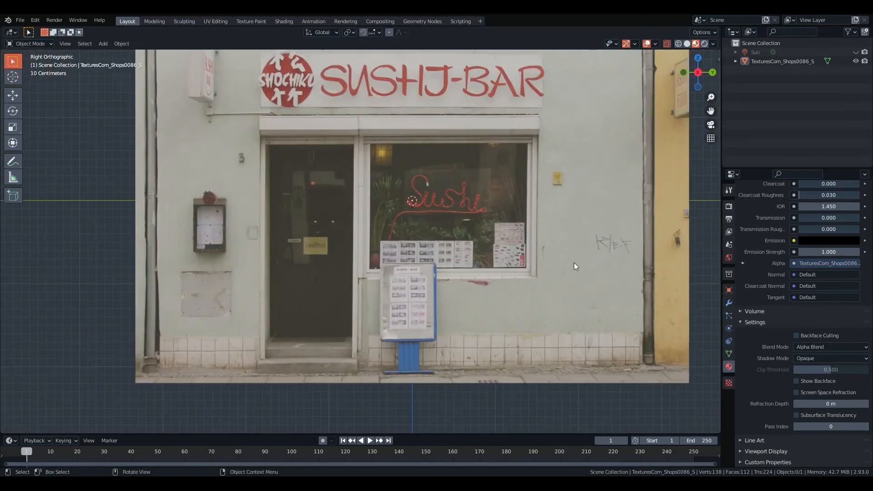
{"action": "scroll", "coordinate": [430, 218], "scroll_direction": "down", "scroll_amount": 2}
{"action": "scroll", "coordinate": [282, 103], "scroll_direction": "up", "scroll_amount": 2}
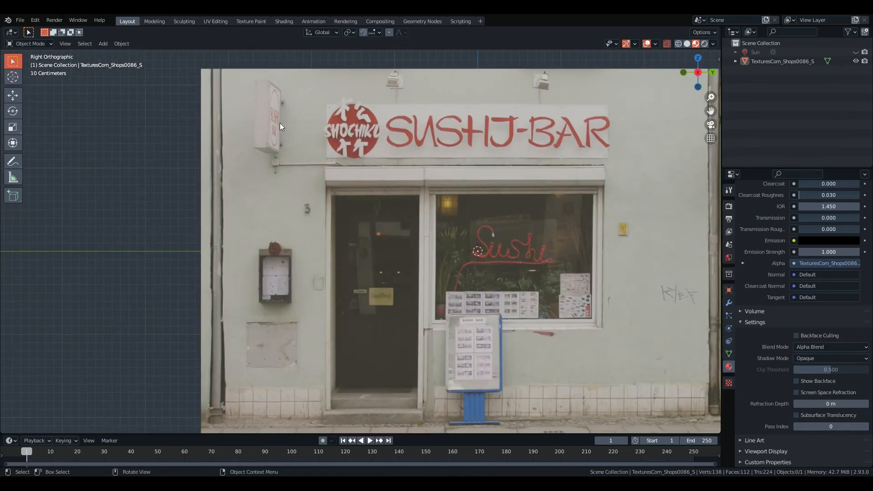
{"action": "scroll", "coordinate": [280, 123], "scroll_direction": "down", "scroll_amount": 3}
{"action": "key", "text": "Tab"}
{"action": "middle_click_drag", "start_coordinate": [443, 190], "coordinate": [183, 186]}
{"action": "key", "text": "Tab"}
{"action": "middle_click_drag", "start_coordinate": [399, 193], "coordinate": [491, 218]}
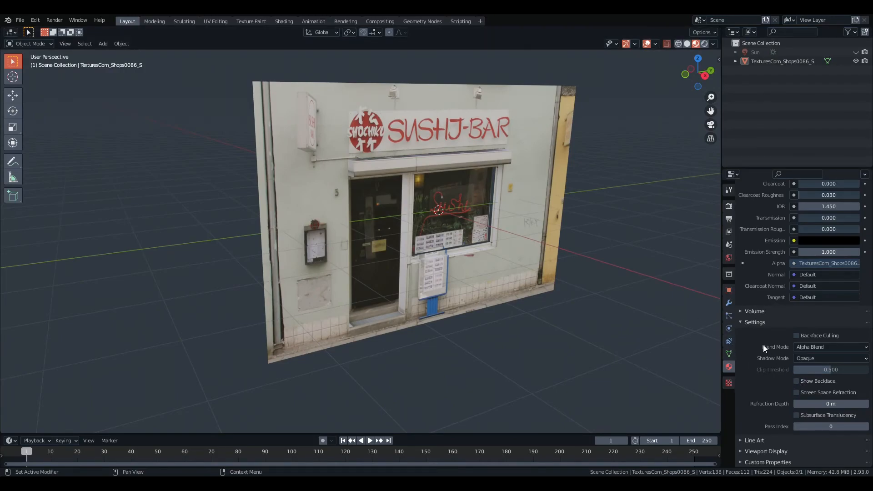
- Enable Show Backface for the facade's material, inspect the shutter box from below and disable the option again
{"action": "left_click", "coordinate": [807, 381]}
{"action": "scroll", "coordinate": [471, 197], "scroll_direction": "up", "scroll_amount": 3}
{"action": "middle_click_drag", "start_coordinate": [471, 197], "coordinate": [364, 56]}
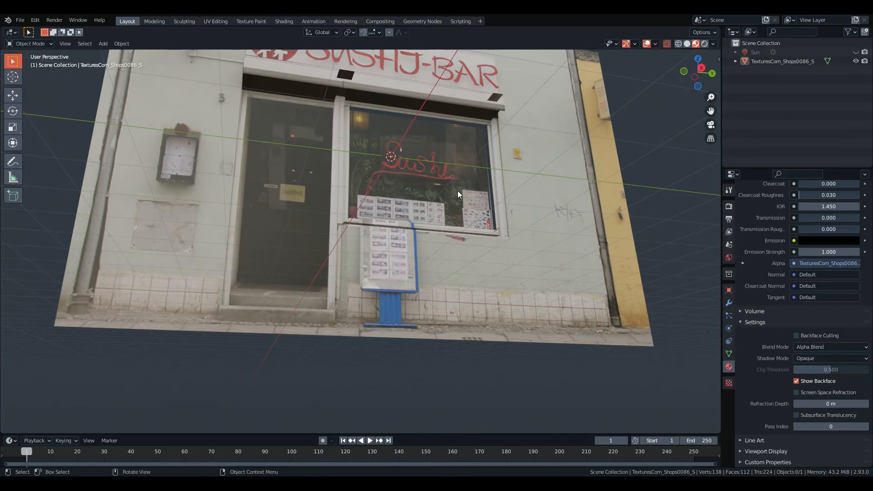
{"action": "left_click", "coordinate": [796, 381]}
- Unhide the Sun light and switch the viewport to rendered shading
{"action": "middle_click_drag", "start_coordinate": [700, 322], "coordinate": [589, 282]}
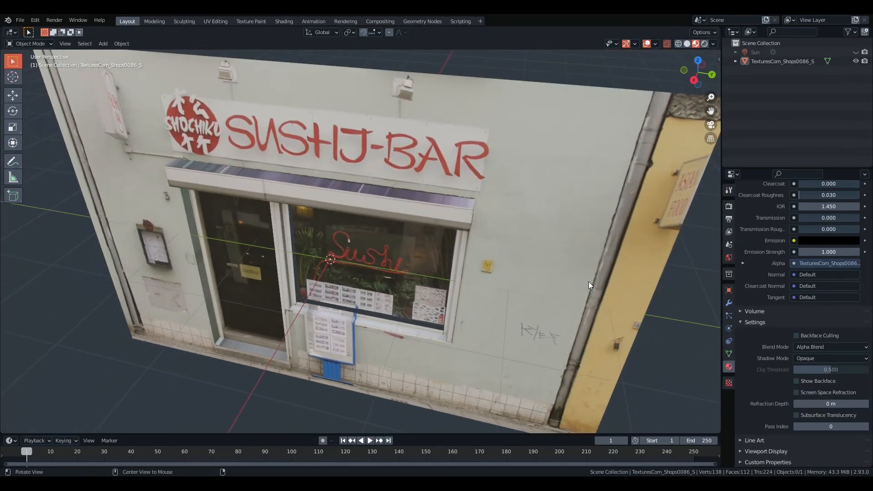
{"action": "left_click_drag", "start_coordinate": [573, 261], "coordinate": [452, 223], "text": "alt"}
{"action": "scroll", "coordinate": [524, 228], "scroll_direction": "down", "scroll_amount": 4}
{"action": "scroll", "coordinate": [469, 194], "scroll_direction": "down", "scroll_amount": 5}
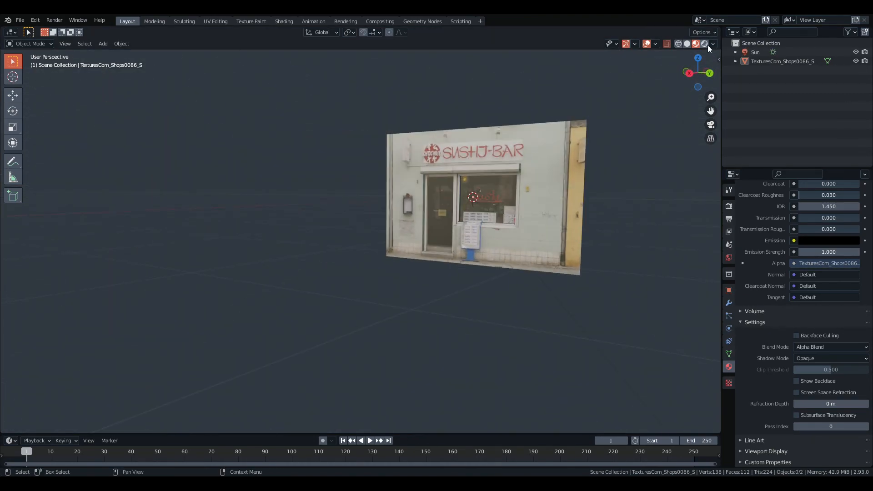
{"action": "left_click", "coordinate": [708, 45]}
{"action": "scroll", "coordinate": [546, 200], "scroll_direction": "up", "scroll_amount": 3}
{"action": "middle_click_drag", "start_coordinate": [525, 201], "coordinate": [562, 209]}
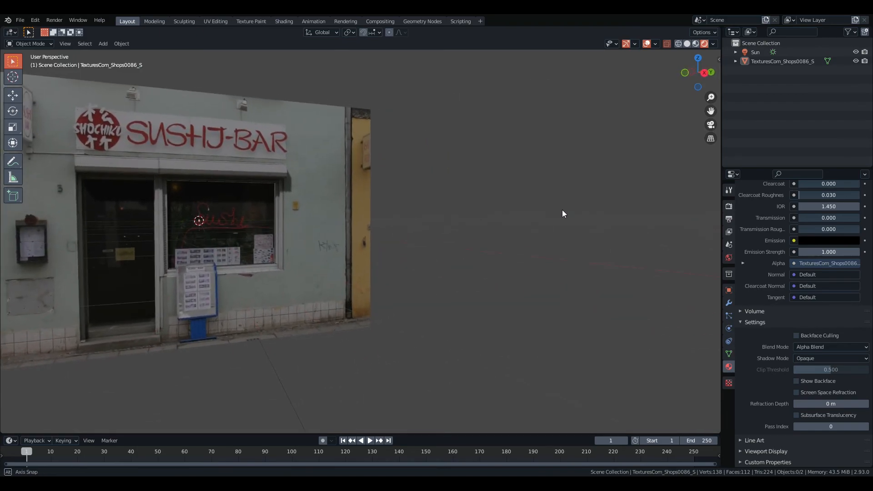
- Select the Sun light and set its strength to 10
{"action": "left_click", "coordinate": [228, 189]}
{"action": "scroll", "coordinate": [228, 190], "scroll_direction": "down", "scroll_amount": 3}
{"action": "left_click", "coordinate": [767, 52]}
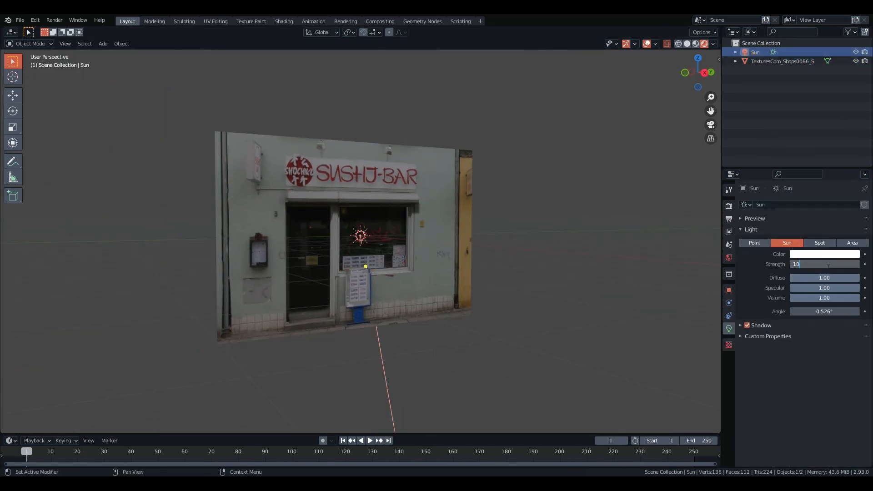
{"action": "key", "text": "Return"}
{"action": "left_click", "coordinate": [506, 236]}
{"action": "middle_click_drag", "start_coordinate": [505, 235], "coordinate": [473, 229]}
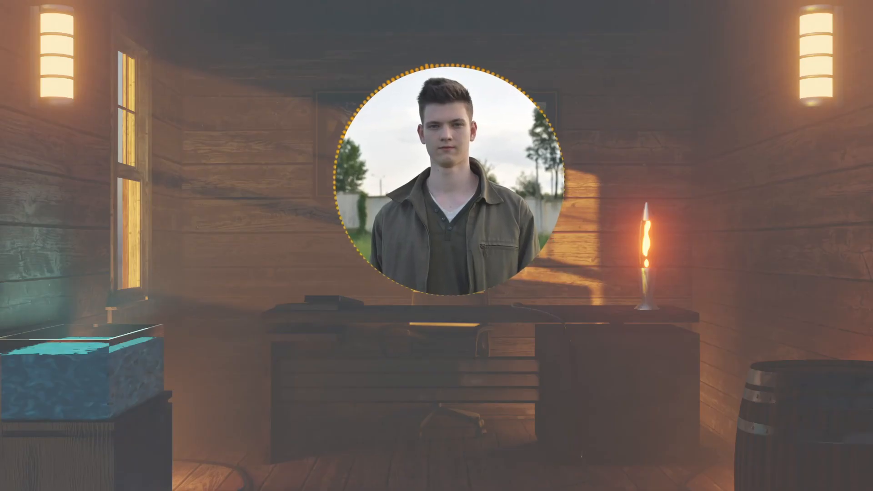